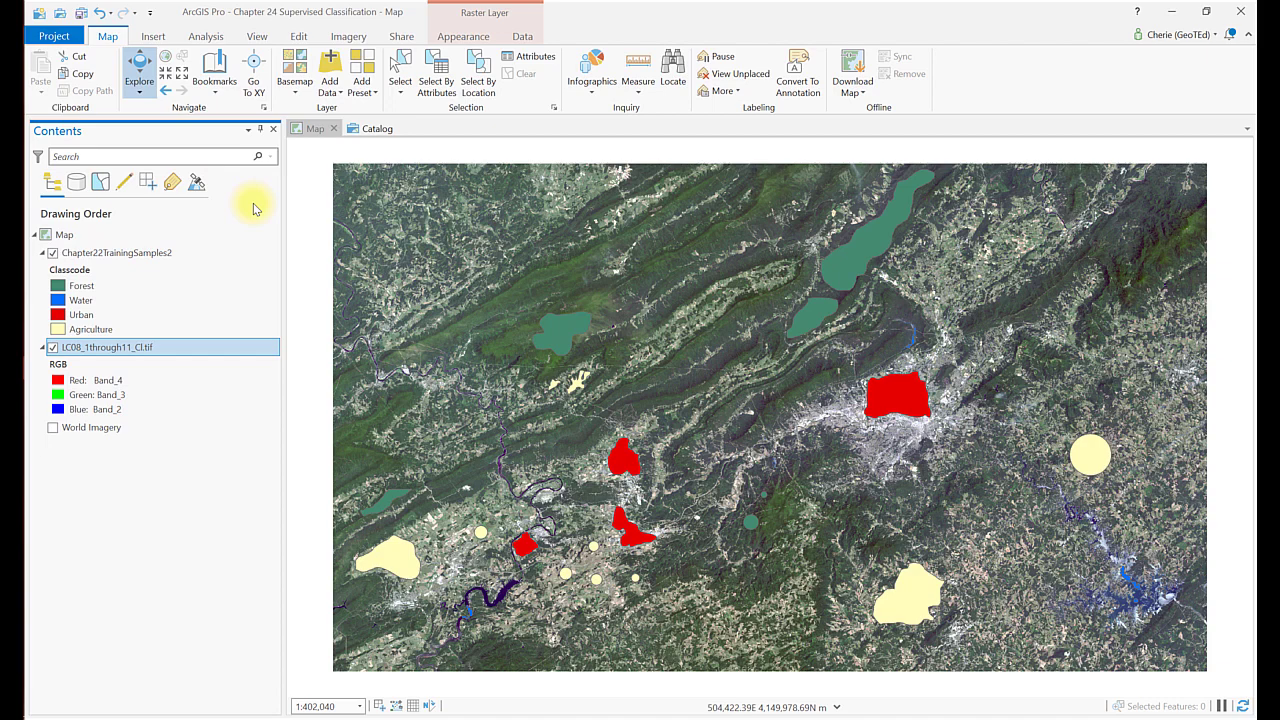
- Find and open the Create Signatures tool in the geoprocessing tools
{"action": "left_click", "coordinate": [211, 38]}
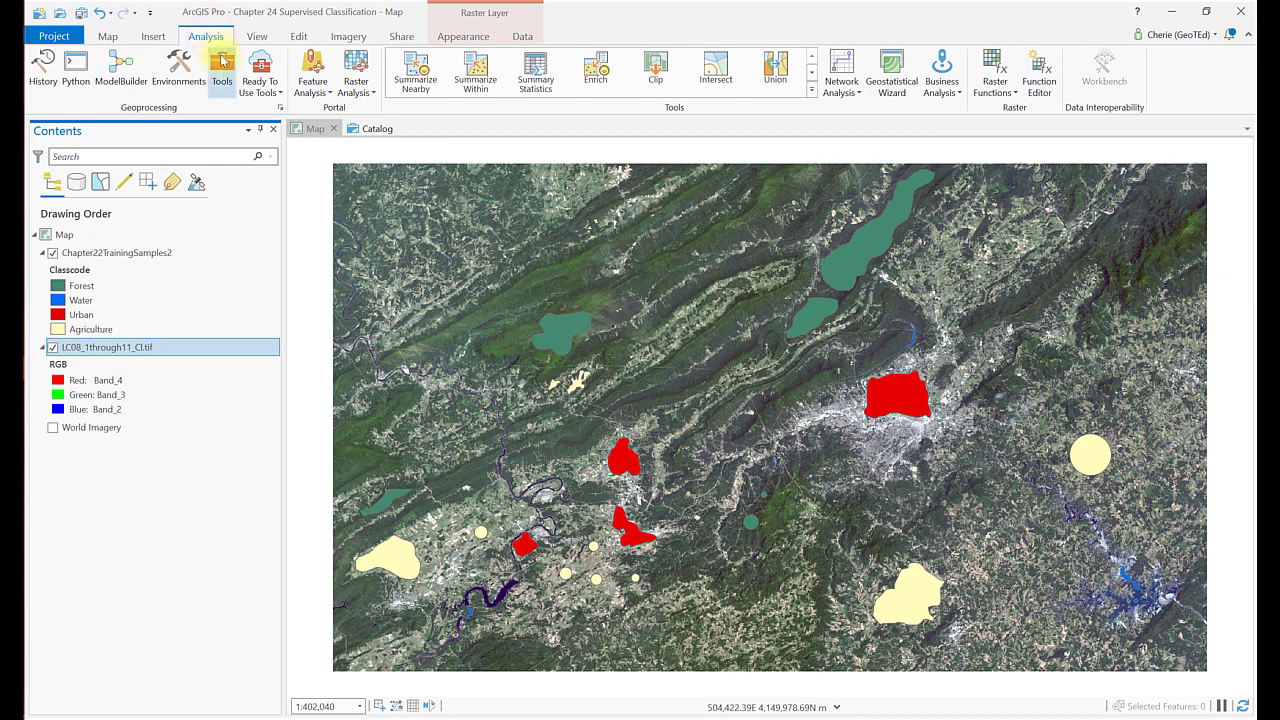
{"action": "left_click", "coordinate": [222, 70]}
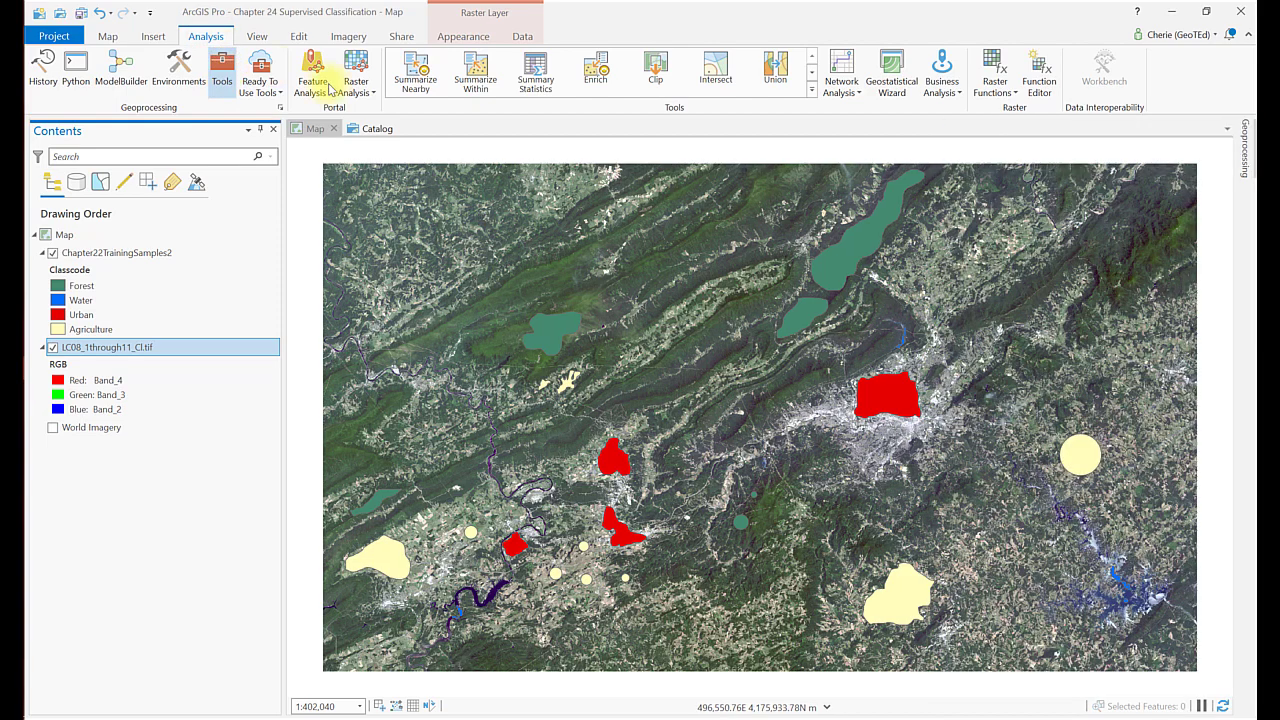
{"action": "left_click", "coordinate": [230, 66]}
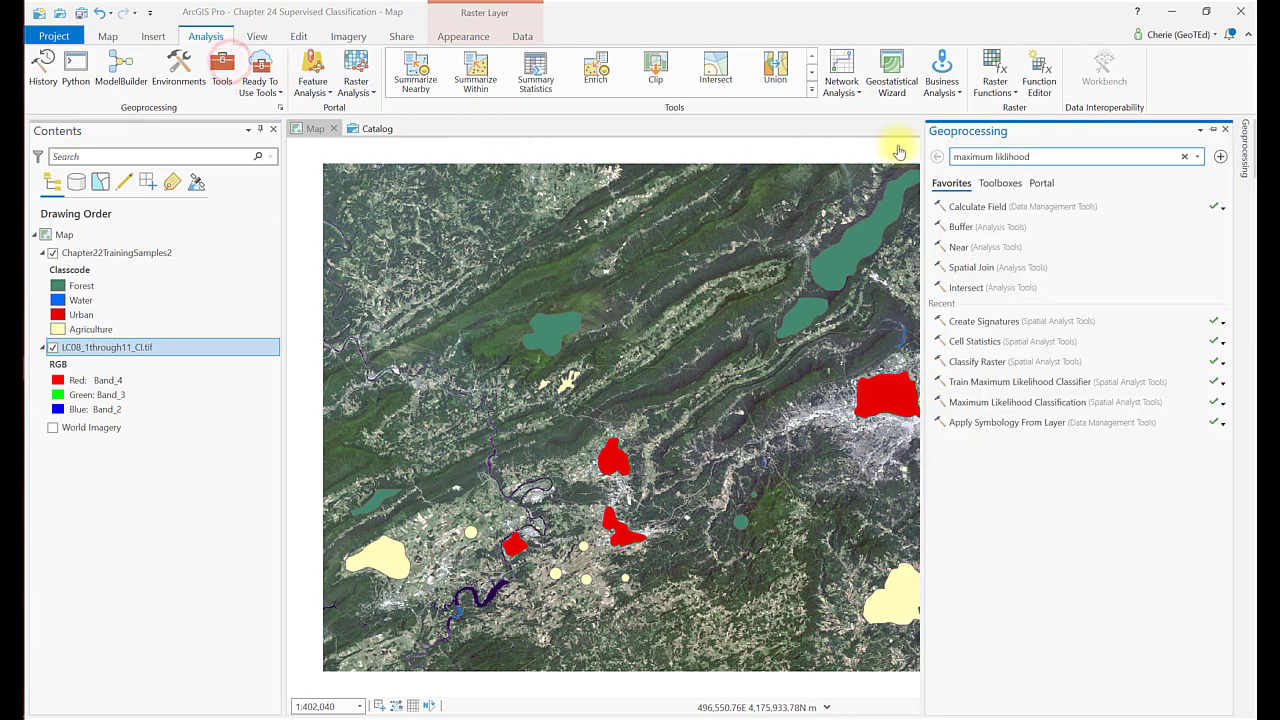
{"action": "left_click", "coordinate": [1036, 152]}
{"action": "left_click_drag", "start_coordinate": [976, 154], "coordinate": [924, 152]}
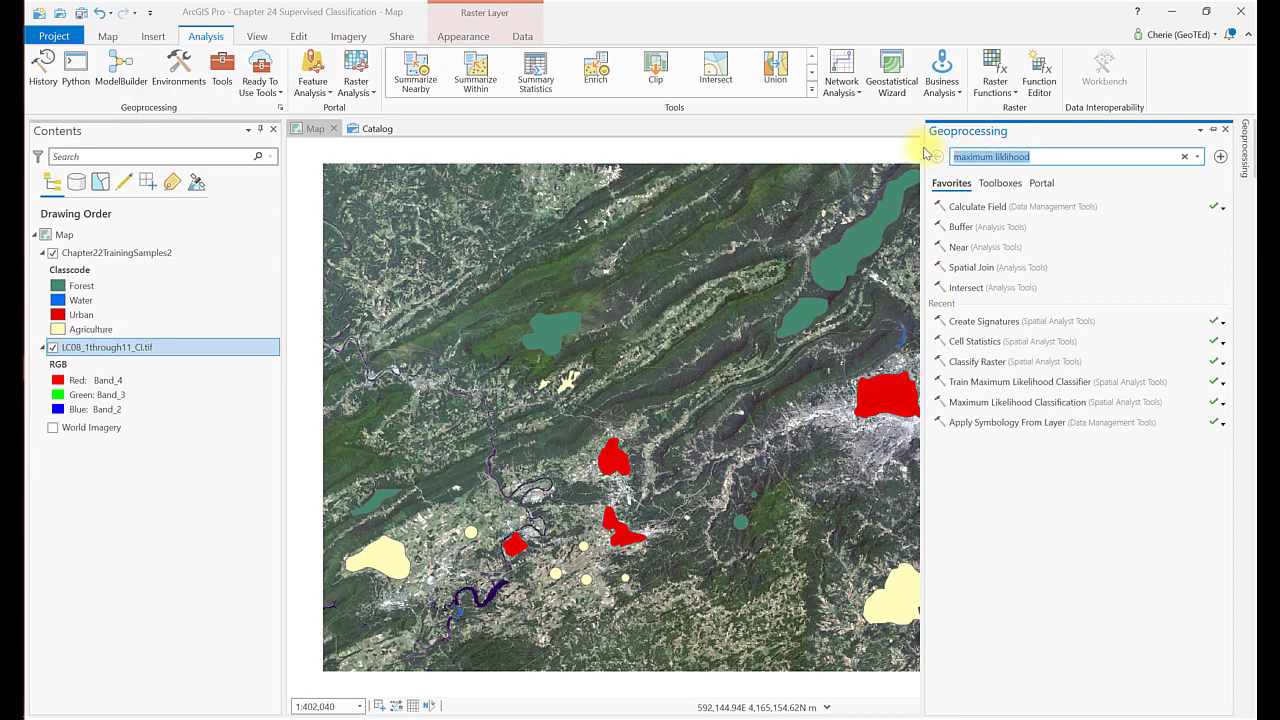
{"action": "type", "text": "cl"}
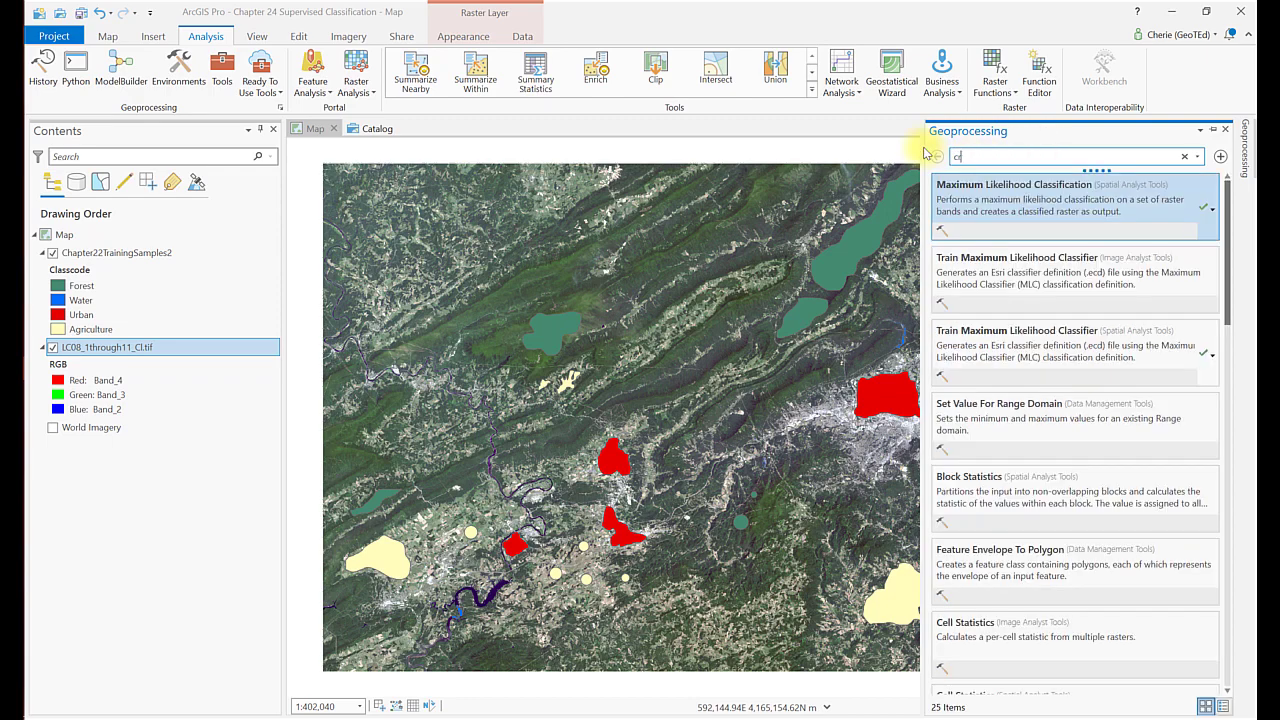
{"action": "type", "text": "eat signatures"}
{"action": "left_click", "coordinate": [1008, 200]}
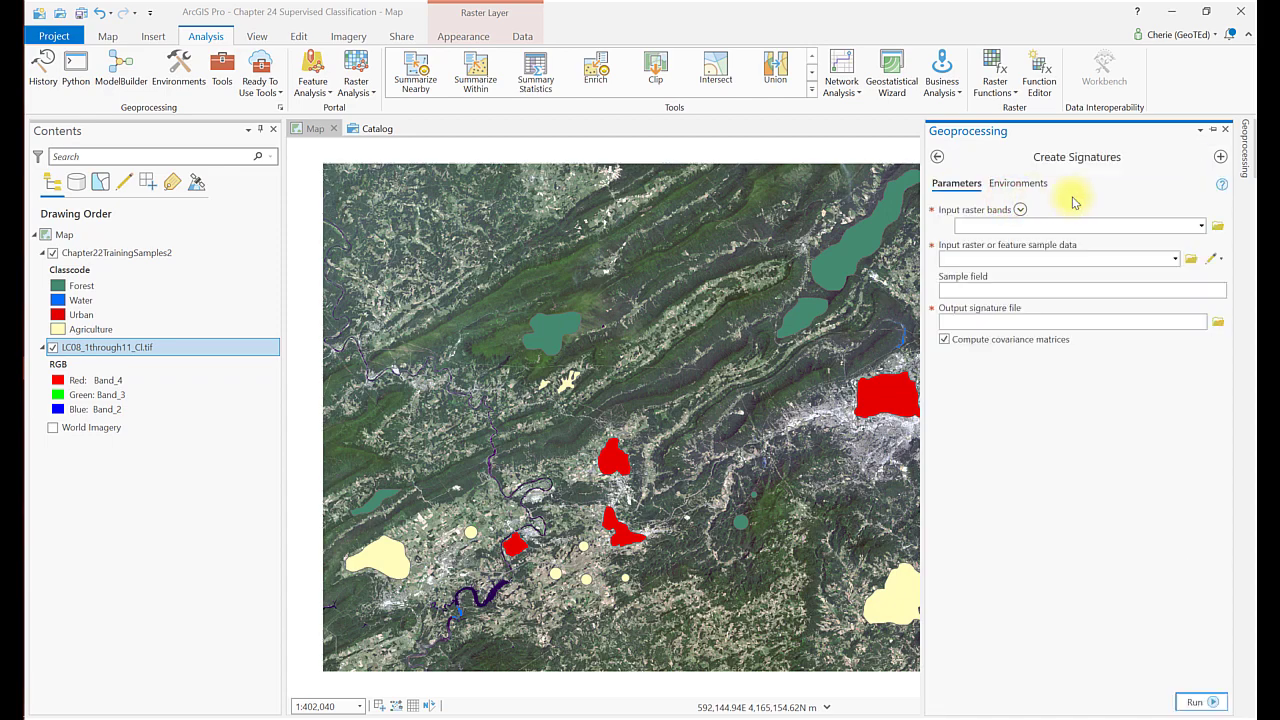
- Use LC08_1through11_CI.tif bands and Chapter22TrainingSamples2 samples, grouped by Classvalue
{"action": "left_click", "coordinate": [1202, 227]}
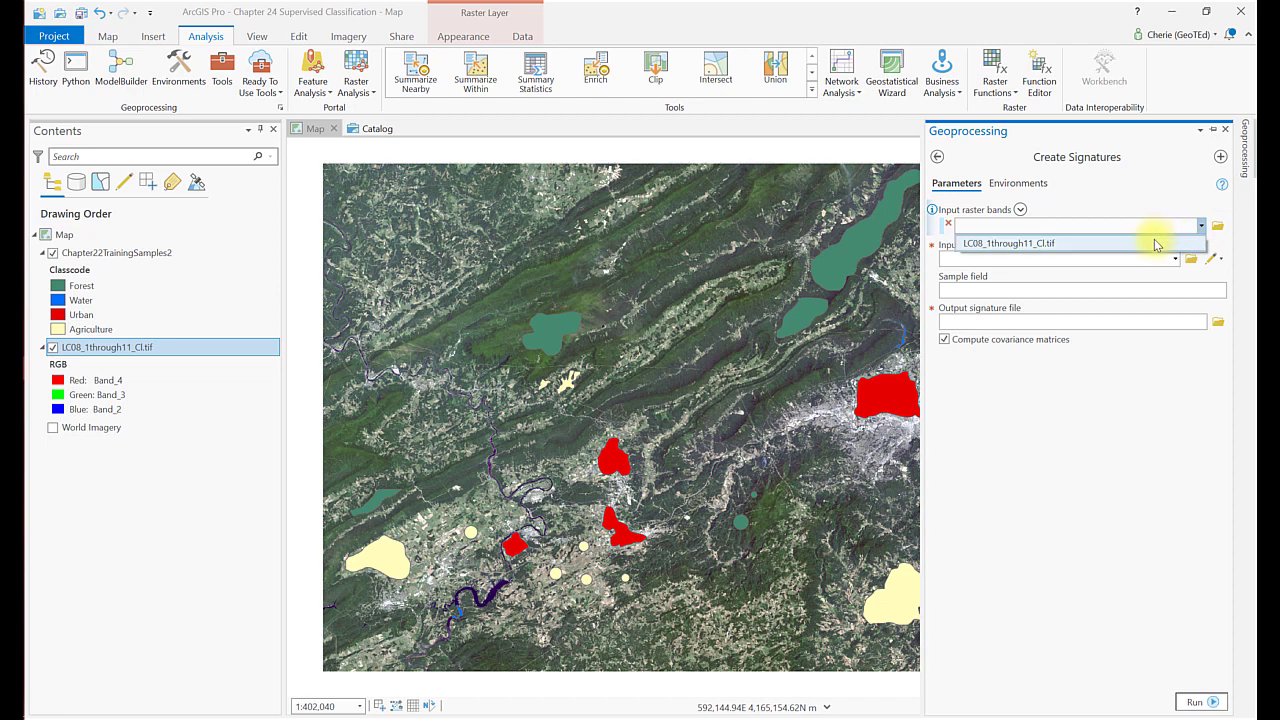
{"action": "left_click", "coordinate": [1155, 243]}
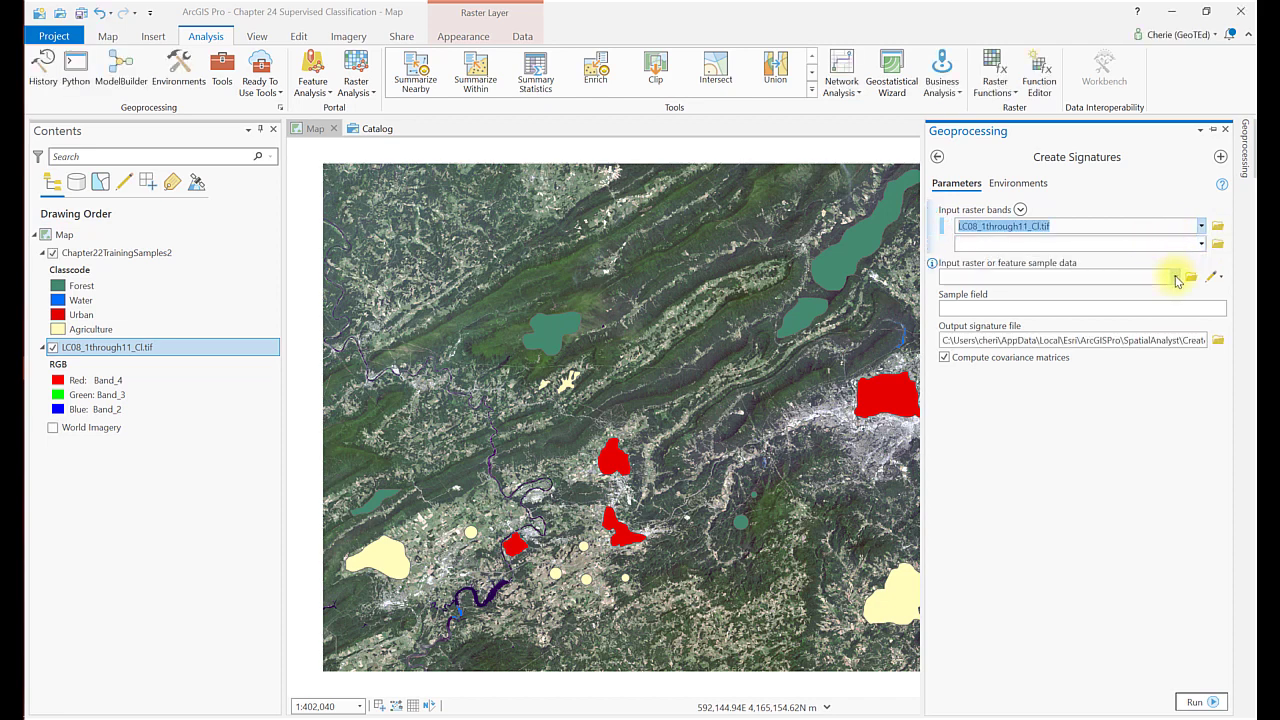
{"action": "left_click", "coordinate": [1176, 277]}
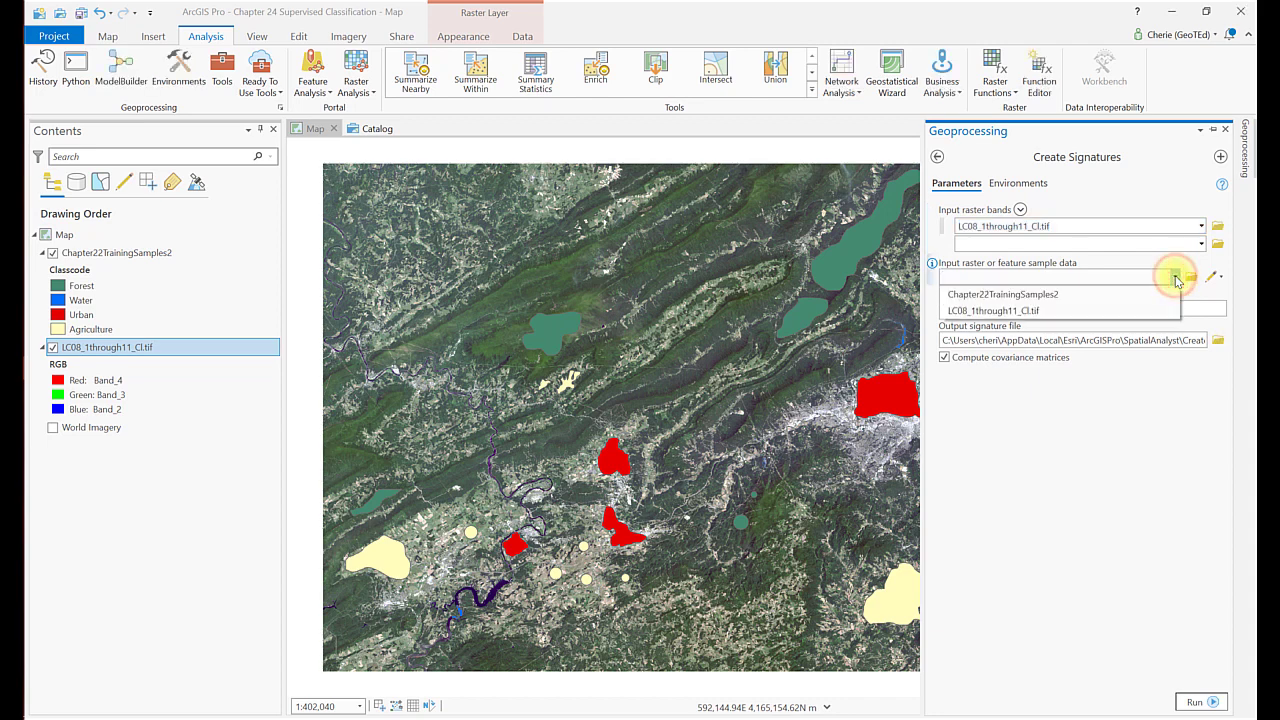
{"action": "left_click", "coordinate": [1137, 296]}
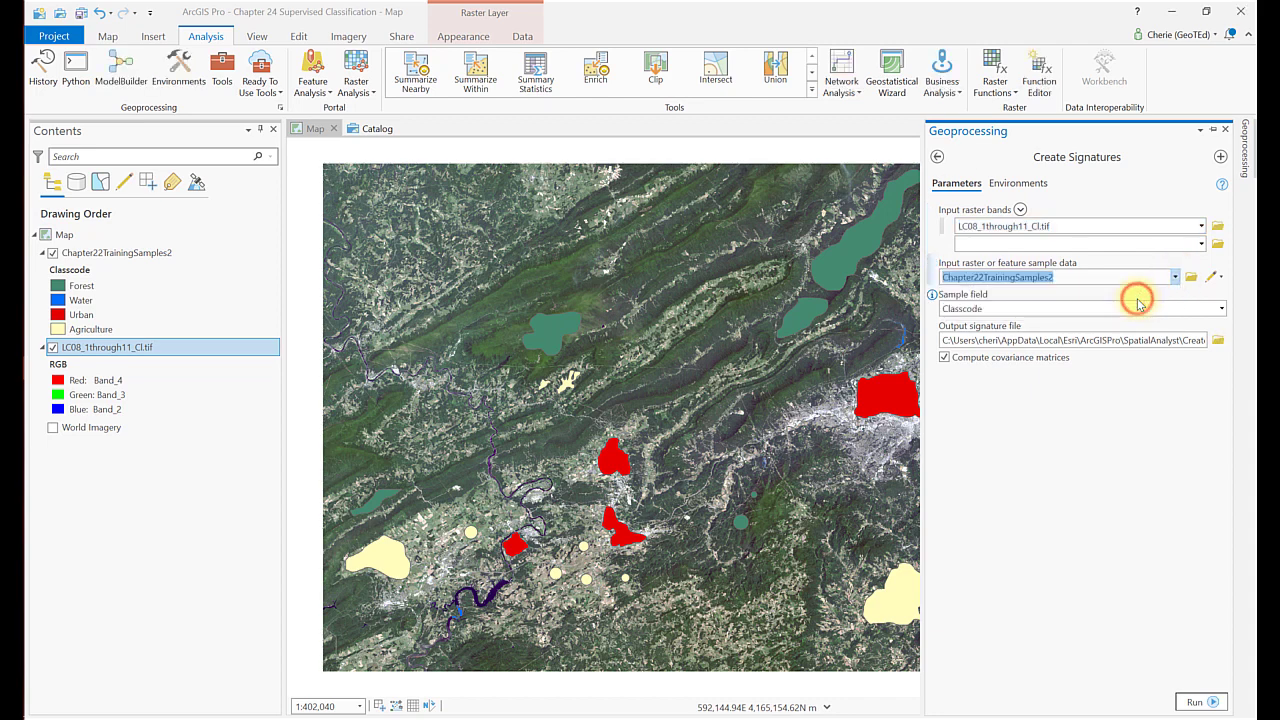
{"action": "left_click", "coordinate": [1221, 309]}
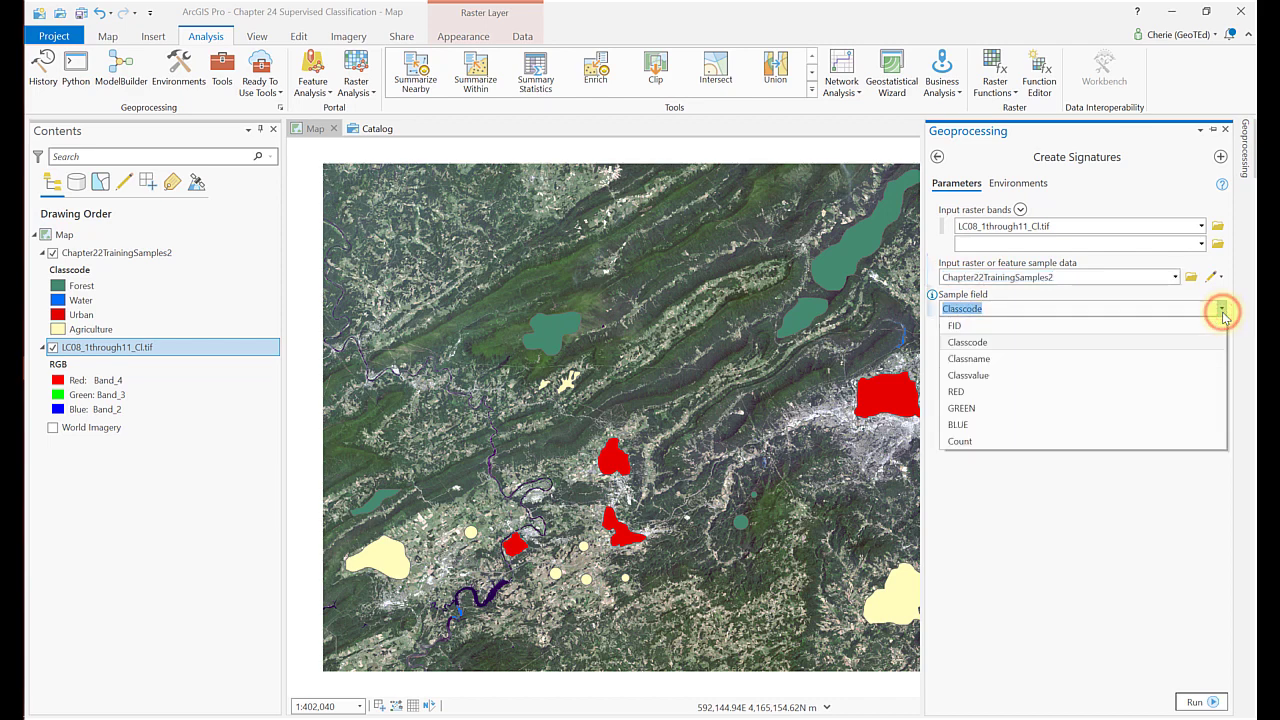
{"action": "left_click", "coordinate": [1180, 375]}
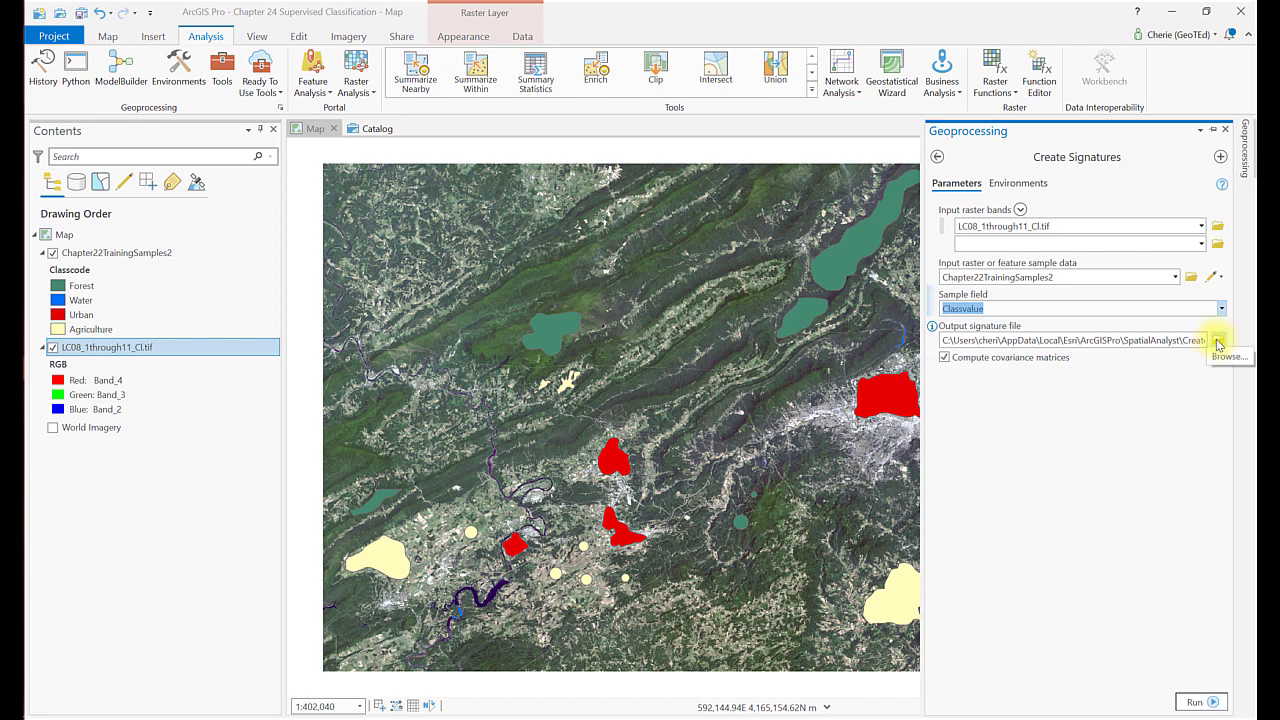
- Save the output signature file in Chapter 24 and run Create Signatures
{"action": "left_click", "coordinate": [1217, 341]}
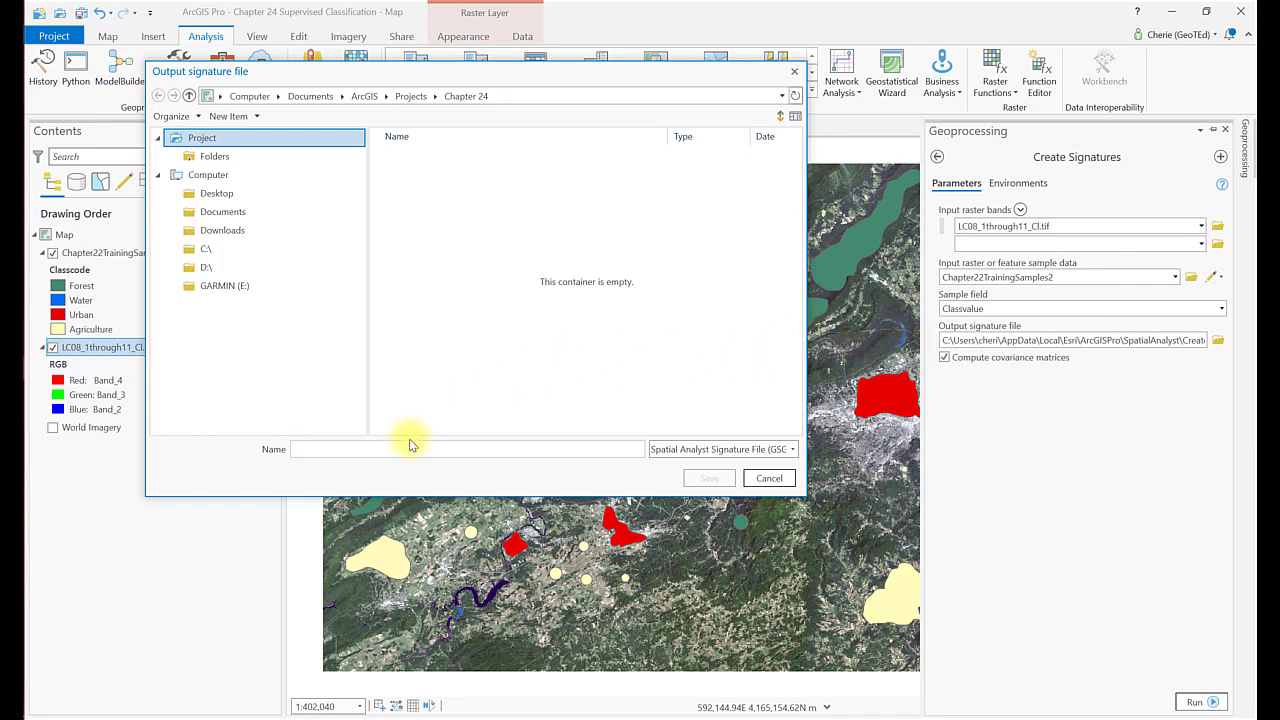
{"action": "type", "text": "Signature"}
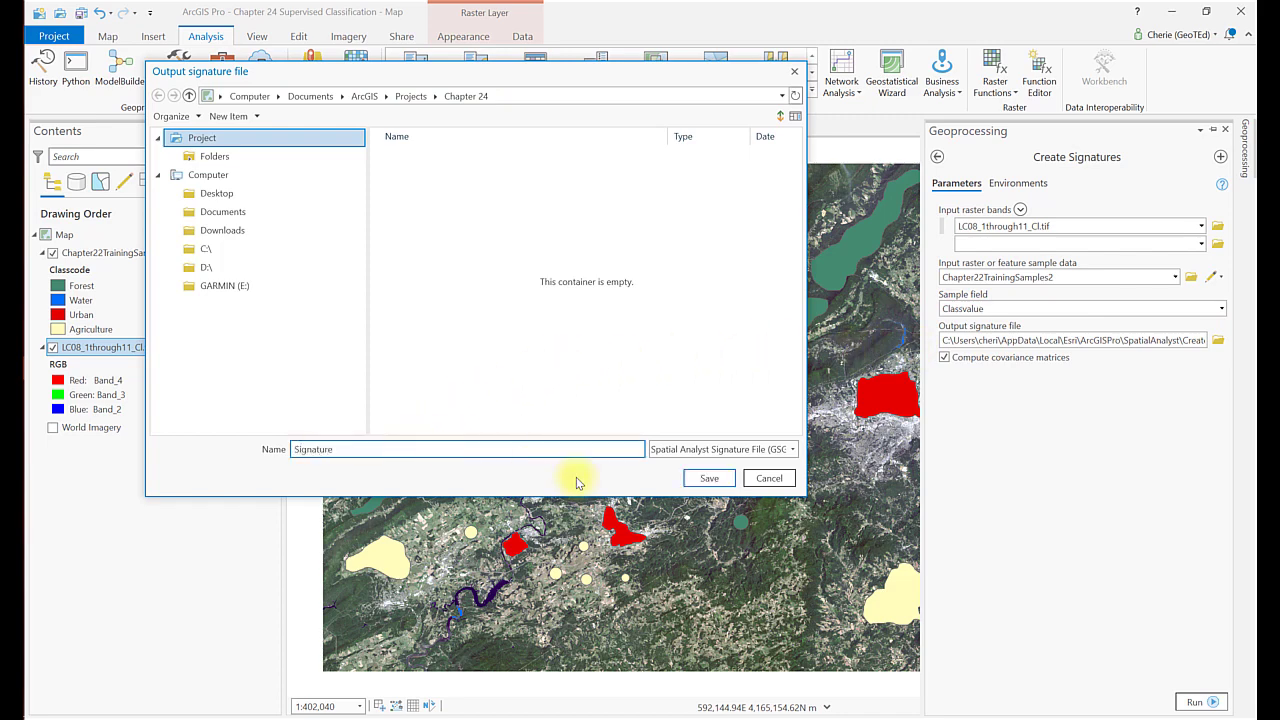
{"action": "left_click", "coordinate": [707, 479]}
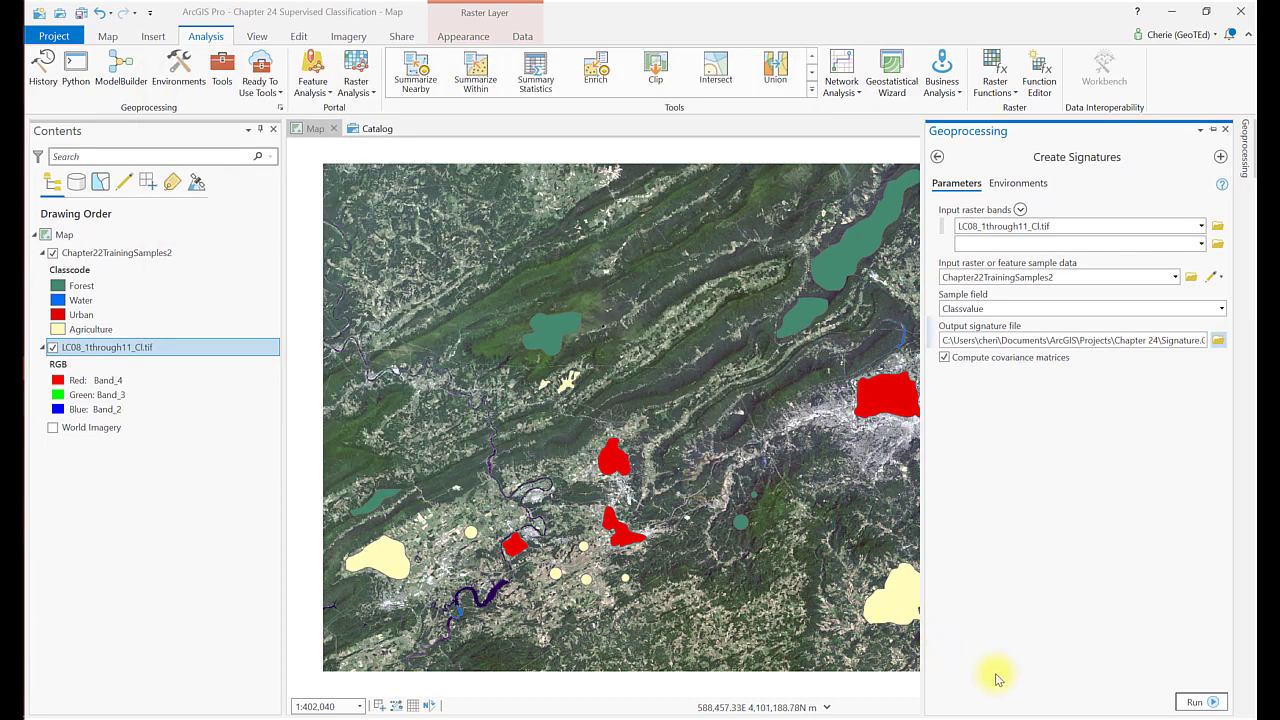
{"action": "left_click", "coordinate": [1197, 702]}
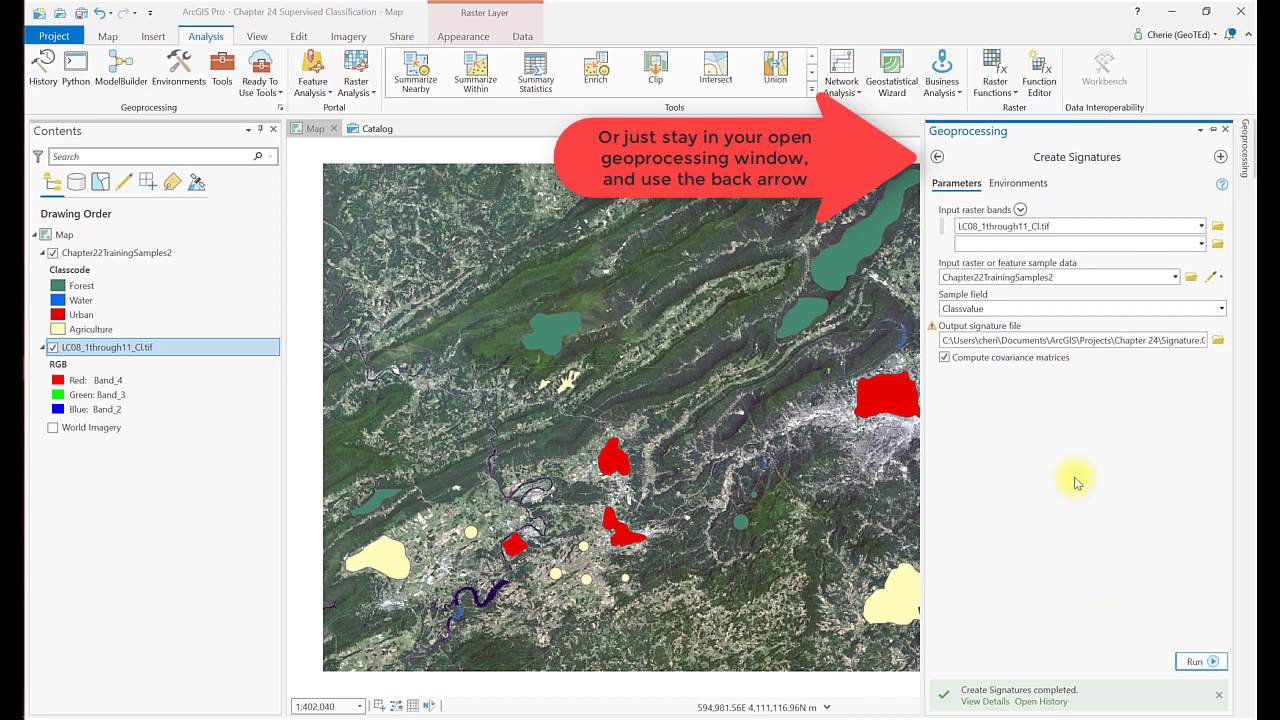
- Search for and open the Maximum Likelihood Classification tool
{"action": "left_click", "coordinate": [937, 158]}
{"action": "left_click", "coordinate": [1045, 155]}
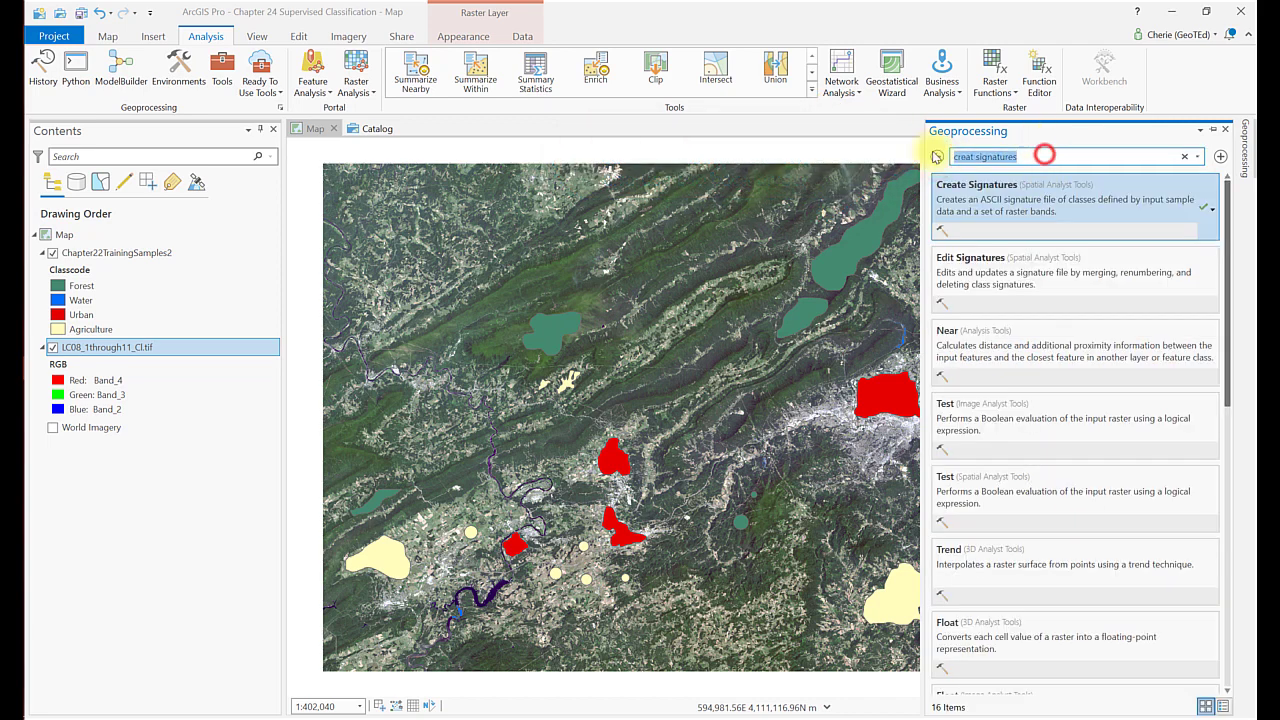
{"action": "type", "text": "maximum liklihood"}
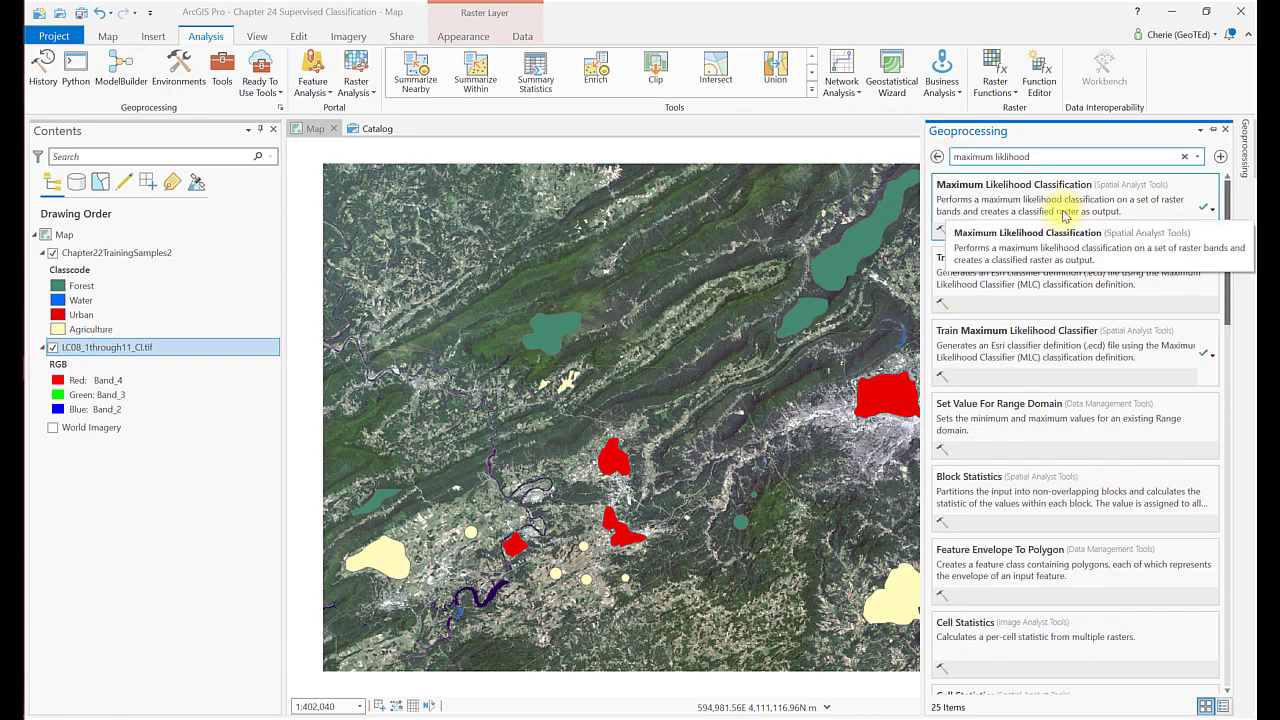
{"action": "left_click", "coordinate": [1065, 213]}
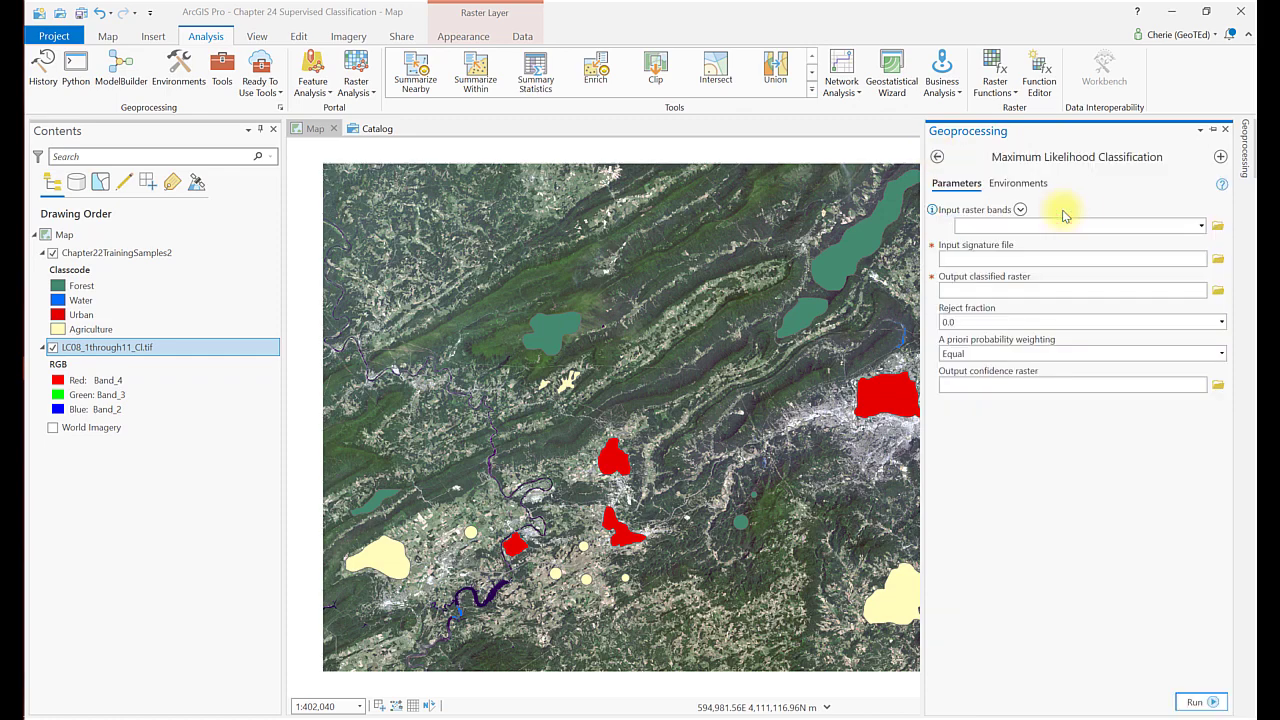
- Set LC08_1through11_CI.tif as input bands and signature.gsg as the signature file
{"action": "left_click", "coordinate": [1202, 227]}
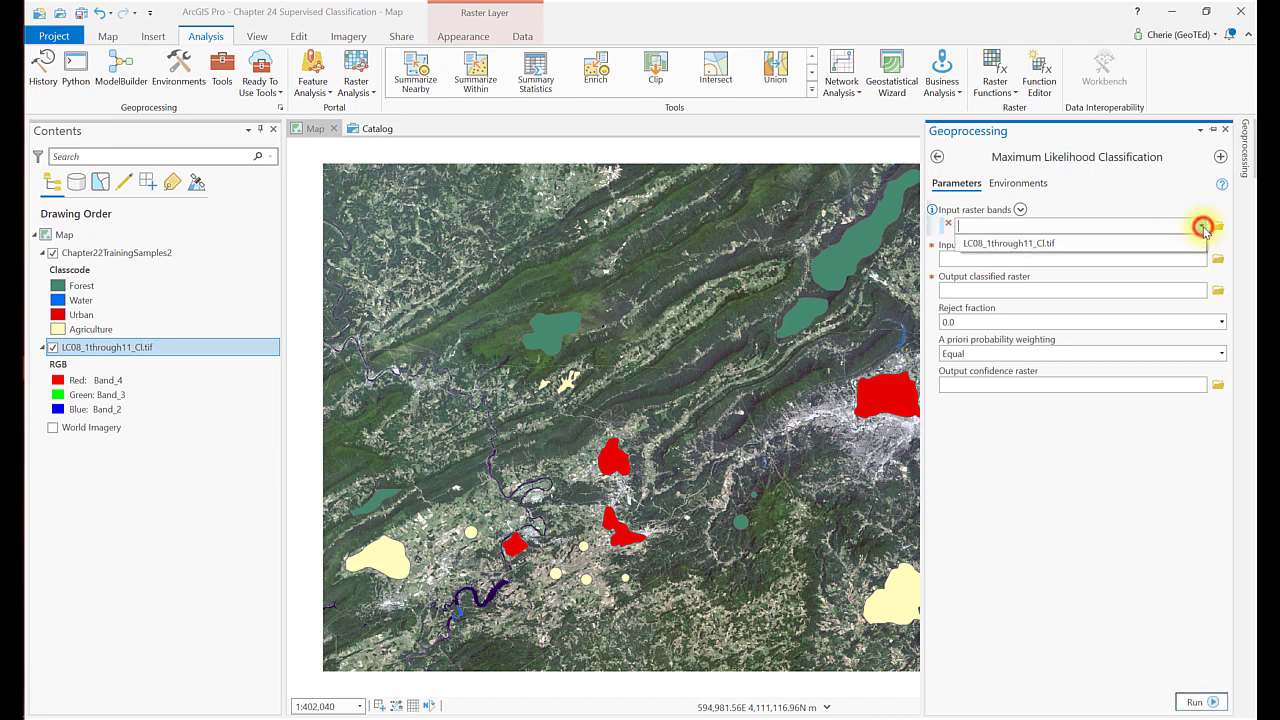
{"action": "left_click", "coordinate": [1181, 244]}
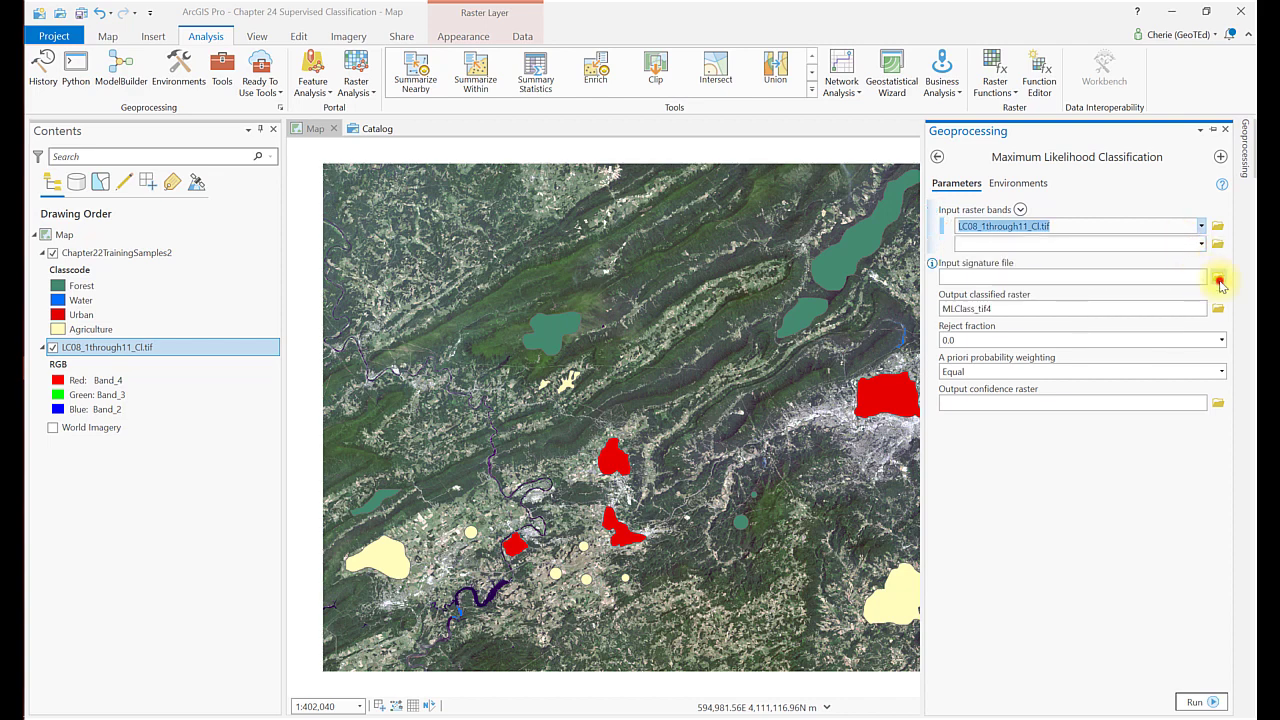
{"action": "left_click", "coordinate": [1219, 283]}
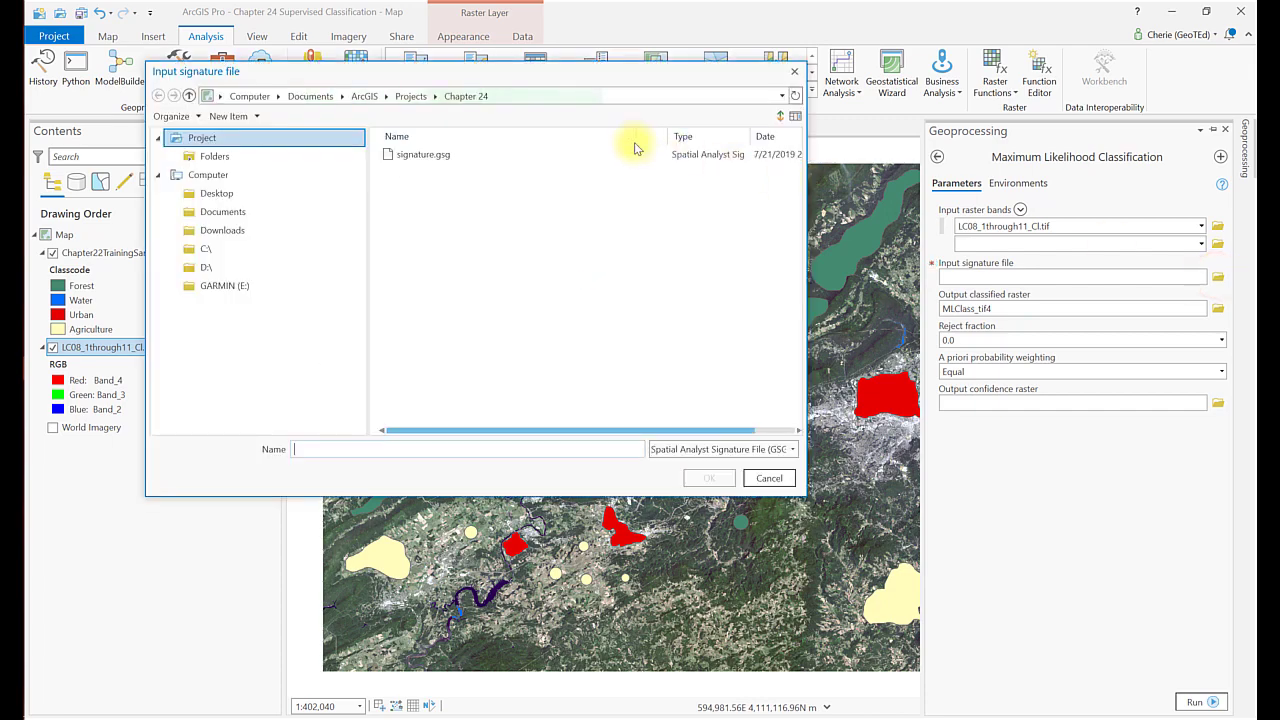
{"action": "left_click", "coordinate": [457, 158]}
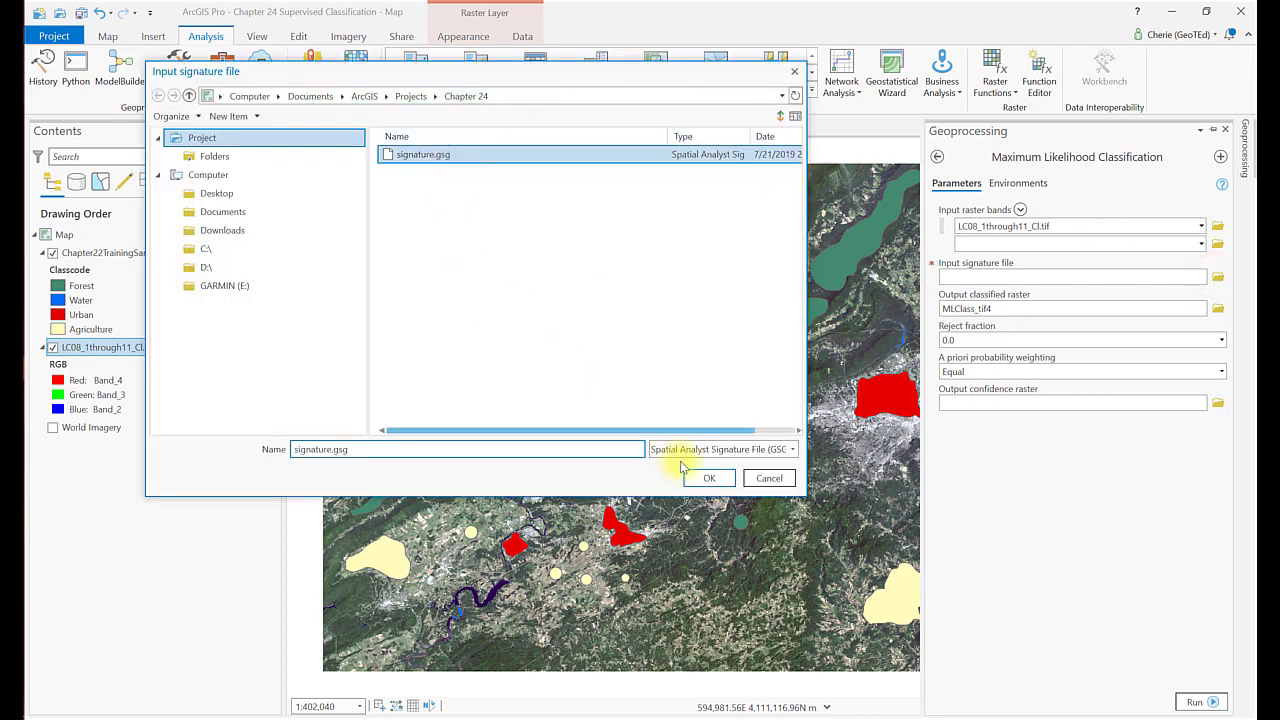
{"action": "left_click", "coordinate": [706, 479]}
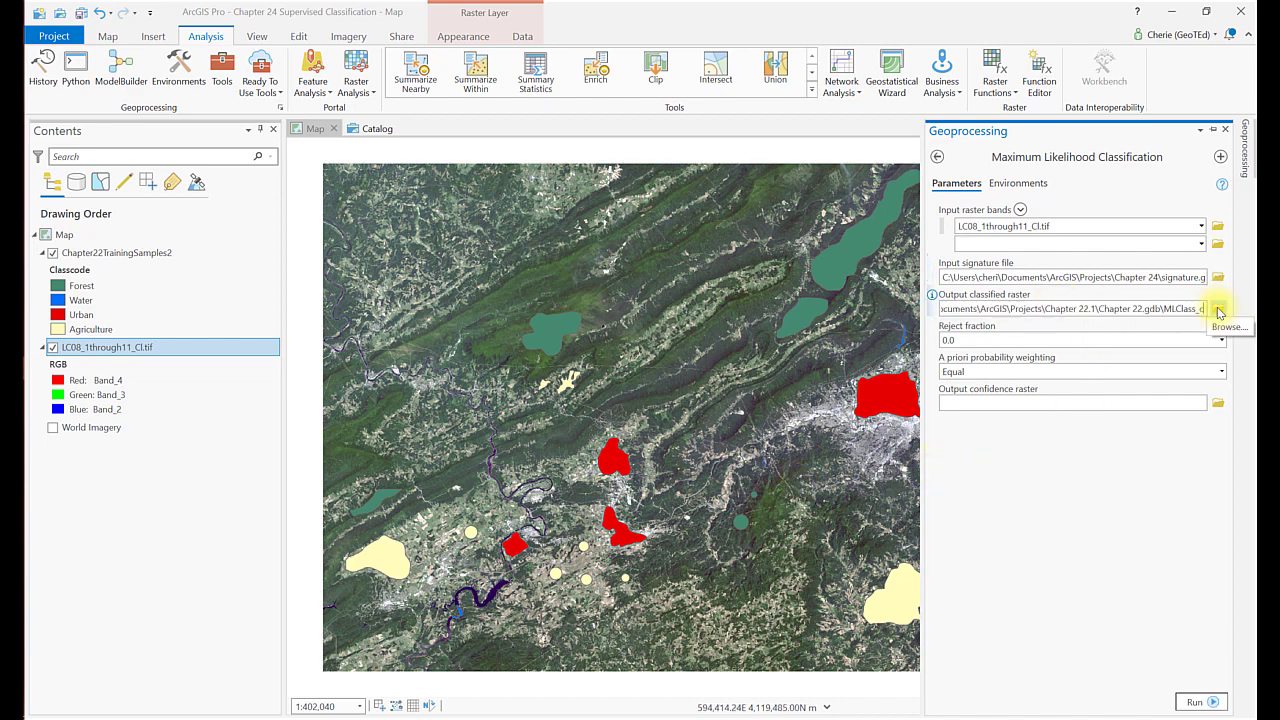
- Set the output raster and run the classification to produce MLClass_c
{"action": "left_click", "coordinate": [1165, 543]}
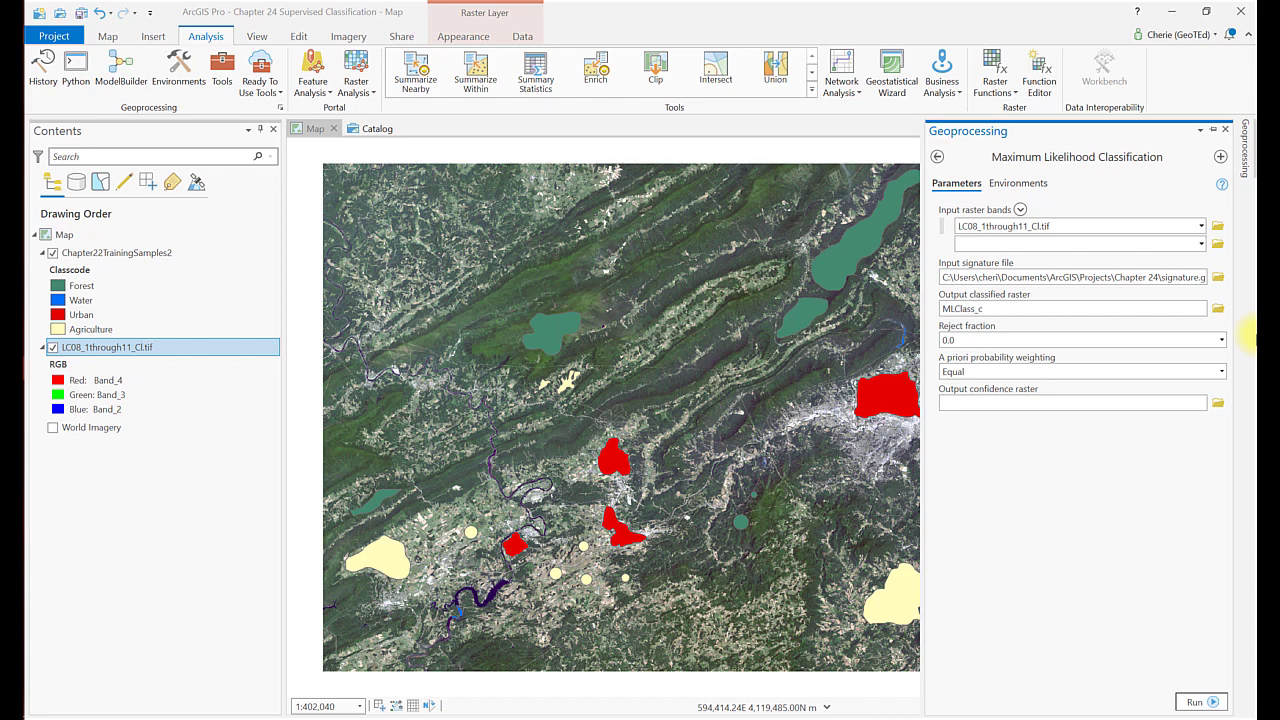
{"action": "left_click", "coordinate": [1029, 193]}
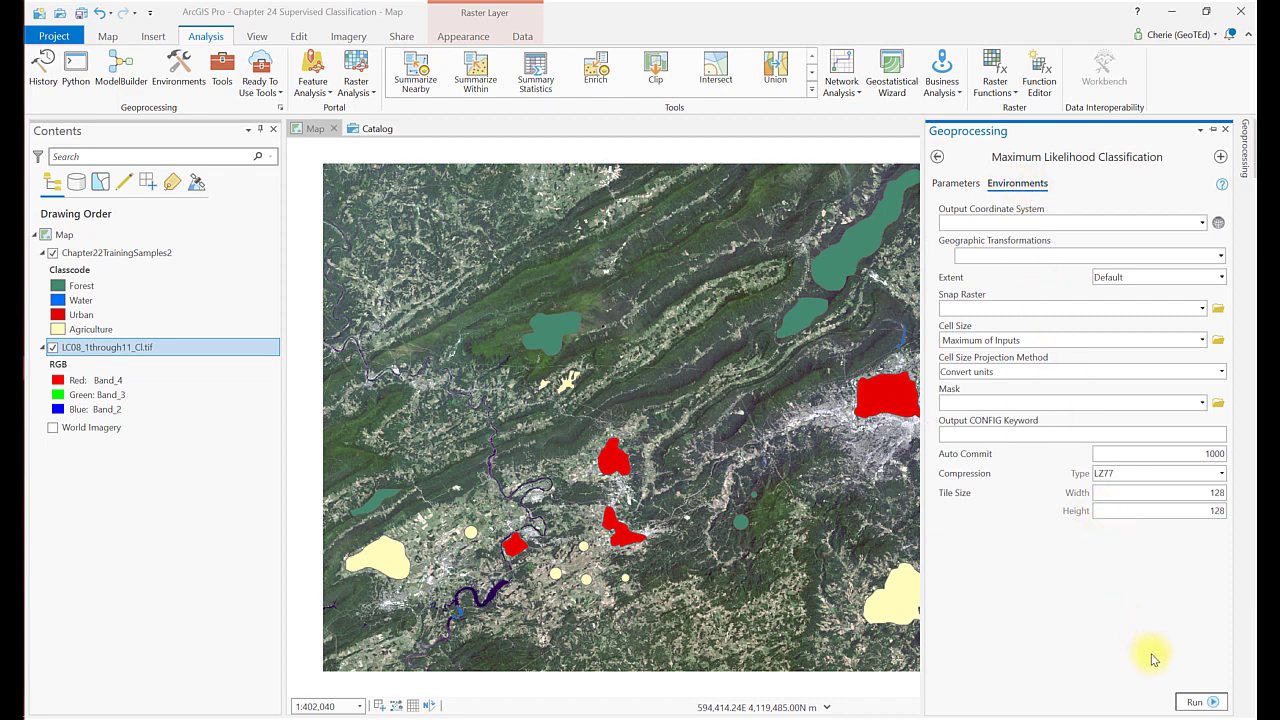
{"action": "left_click", "coordinate": [1198, 703]}
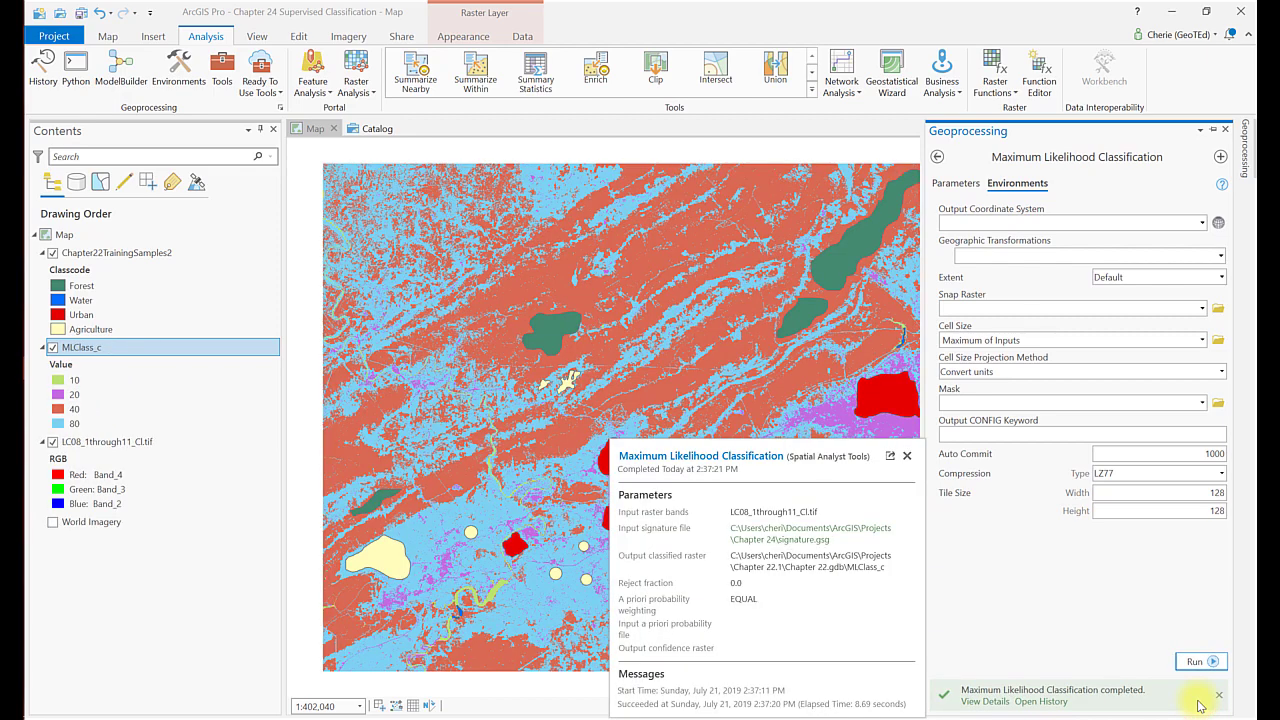
{"action": "left_click", "coordinate": [134, 345]}
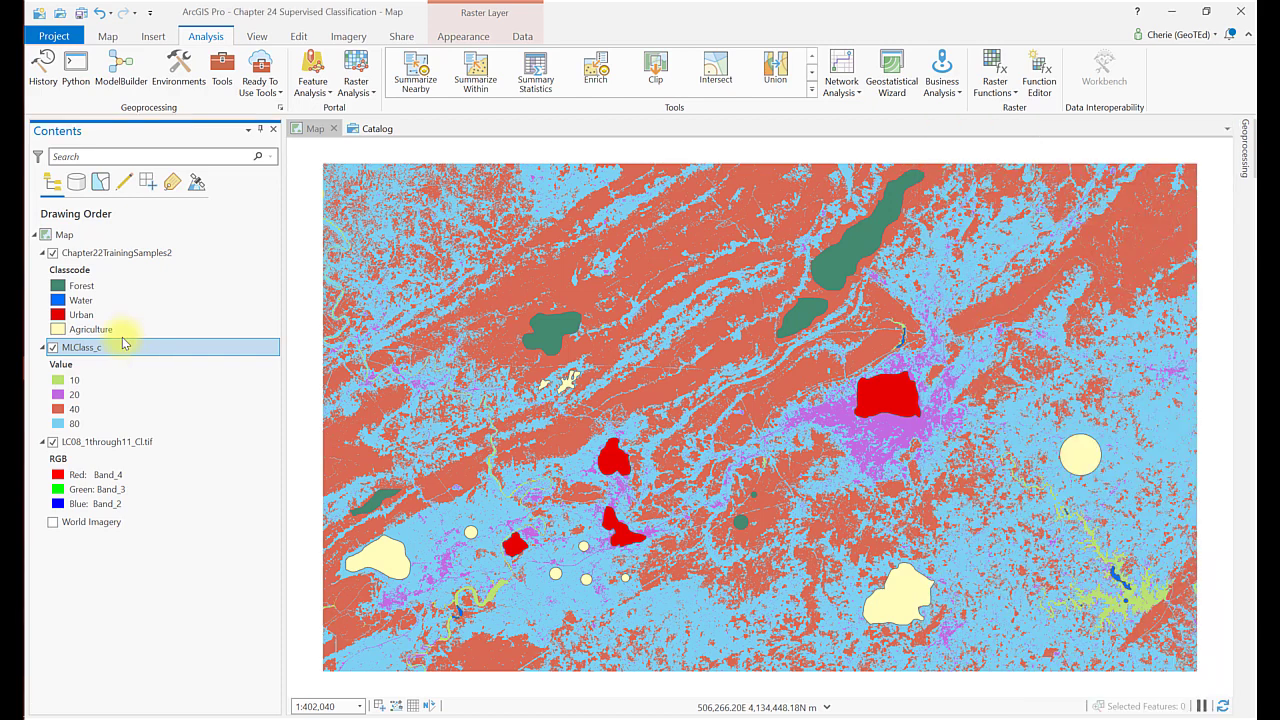
- Label MLClass_c classes as Water, Urban, Forest and Agriculture, then open its attribute table
{"action": "right_click", "coordinate": [217, 347]}
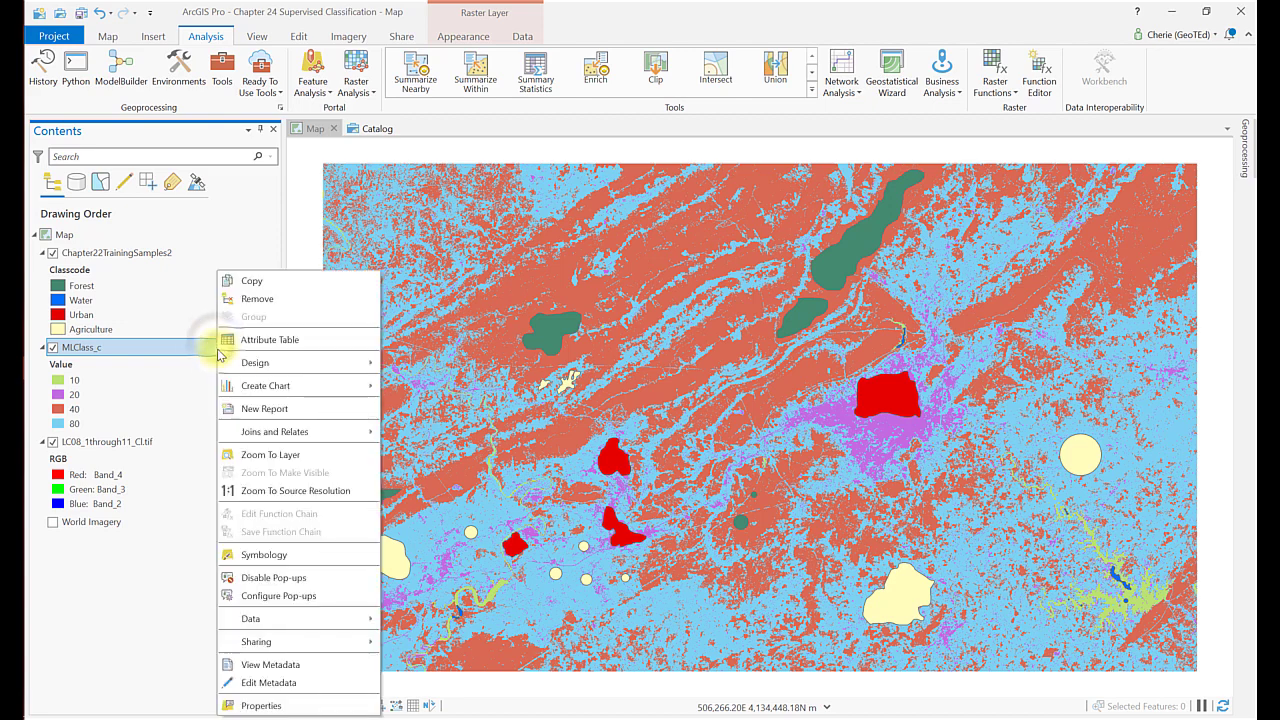
{"action": "left_click", "coordinate": [289, 556]}
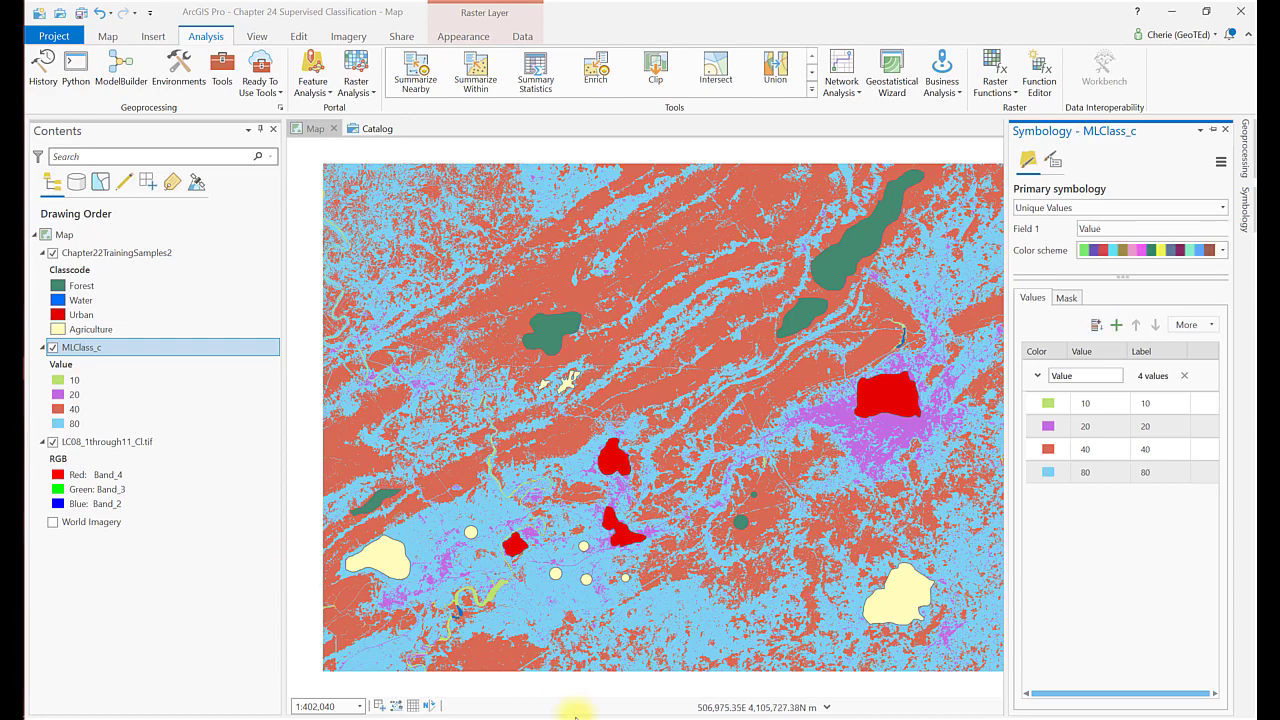
{"action": "left_click", "coordinate": [1047, 402]}
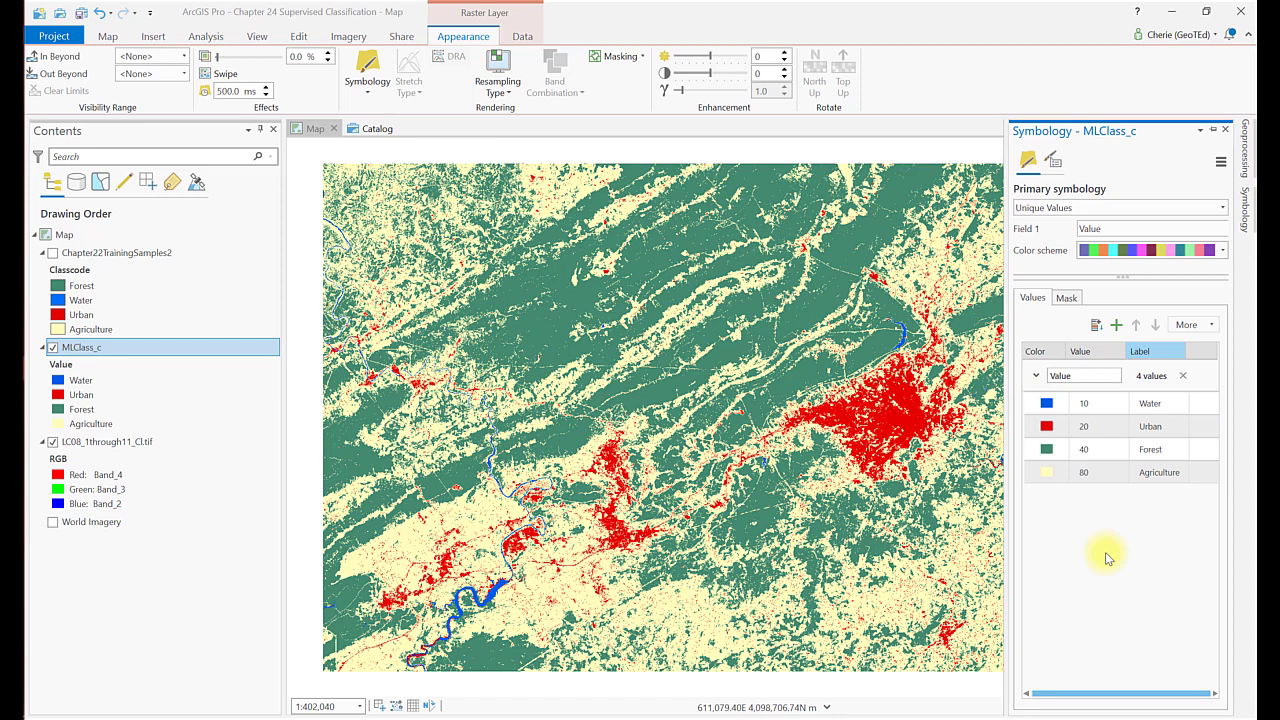
{"action": "left_click", "coordinate": [1226, 131]}
{"action": "left_click", "coordinate": [1227, 129]}
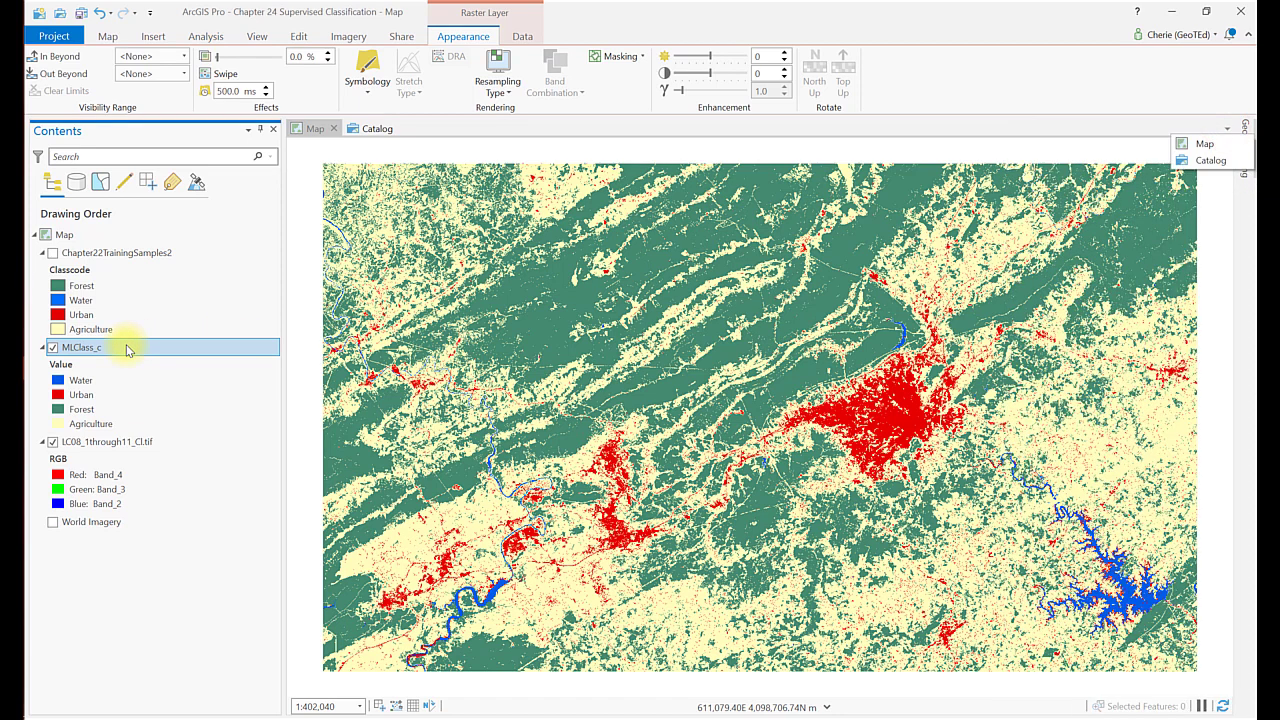
{"action": "right_click", "coordinate": [127, 348]}
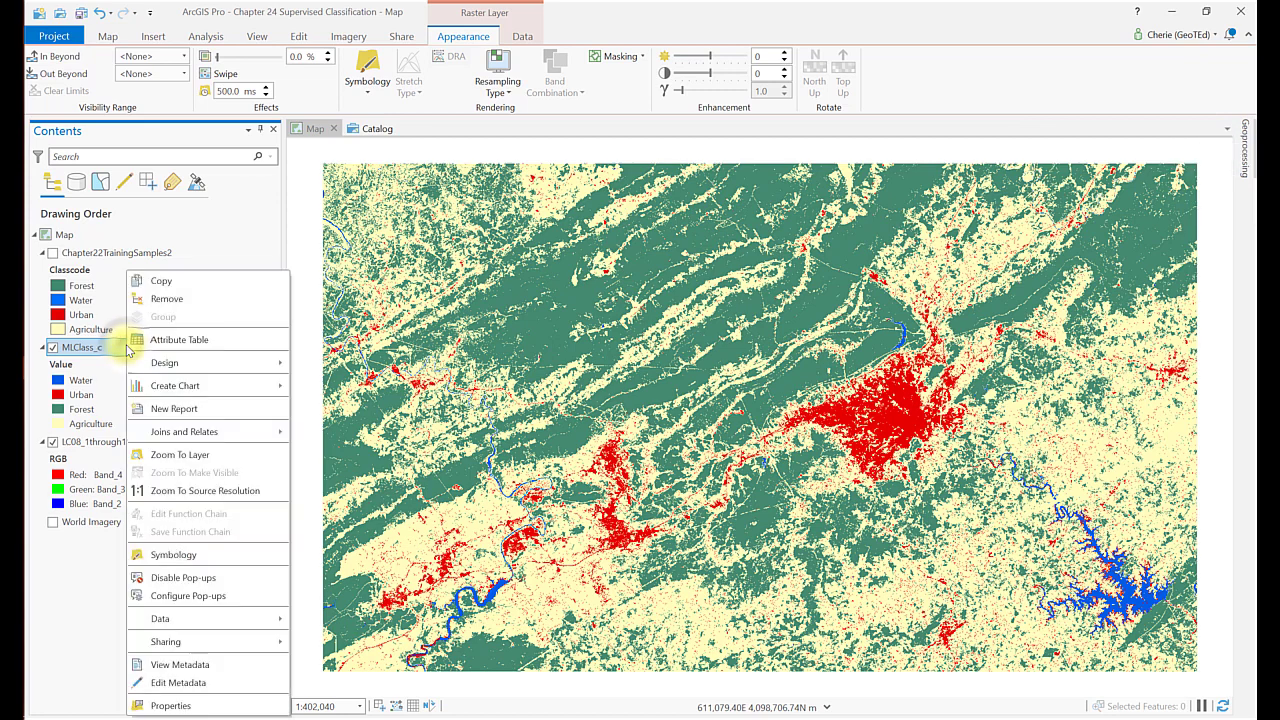
{"action": "left_click", "coordinate": [205, 341]}
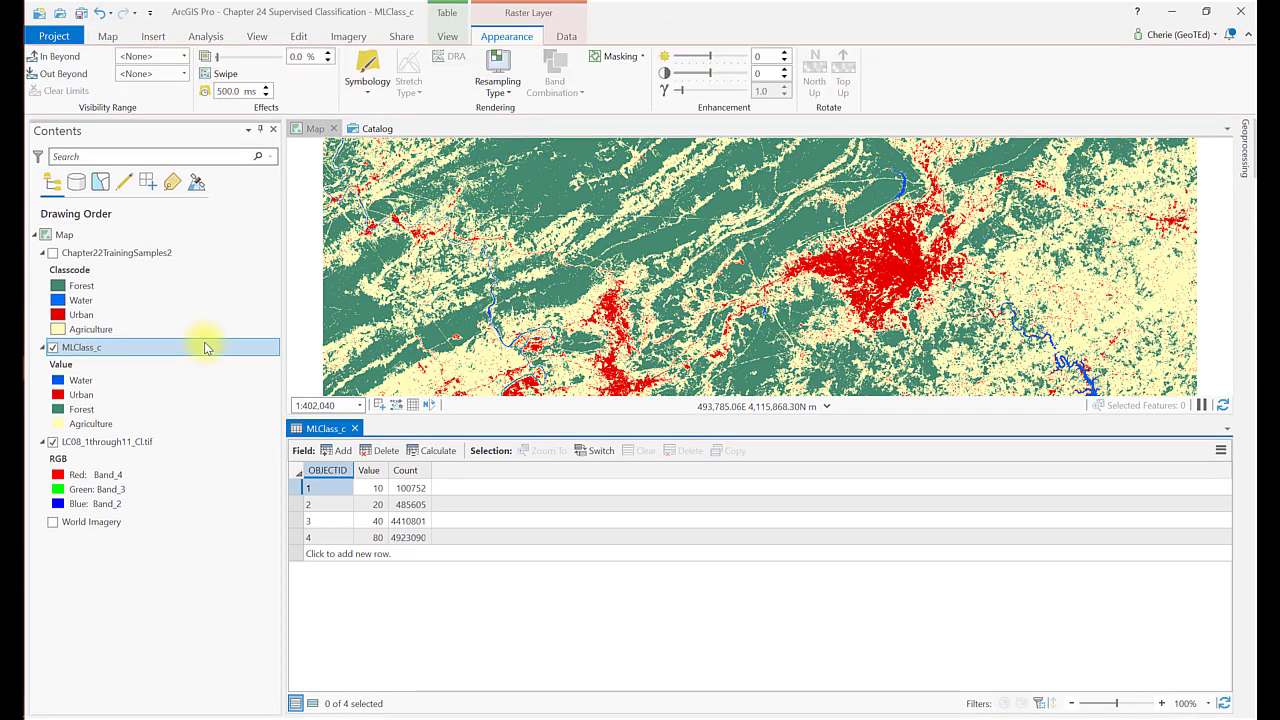
- Add a new field named percent with data type Float to MLClass_c
{"action": "left_click", "coordinate": [334, 450]}
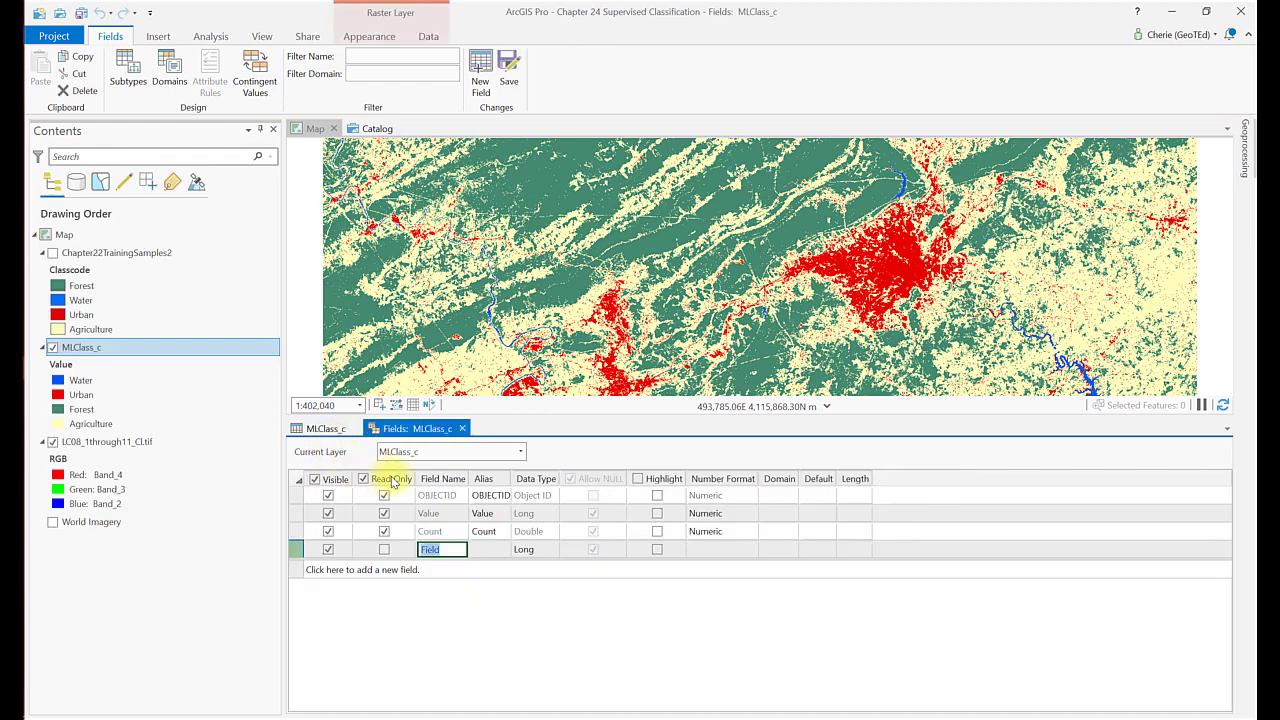
{"action": "type", "text": "percent"}
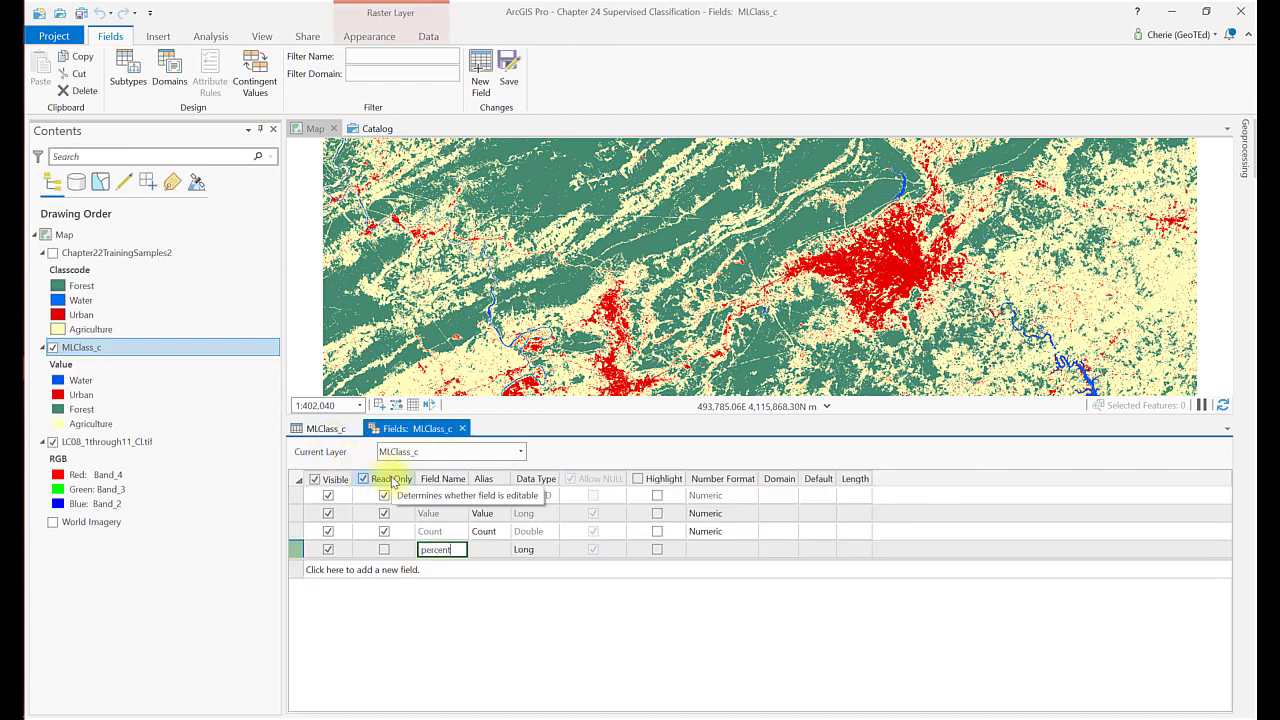
{"action": "left_click", "coordinate": [533, 550]}
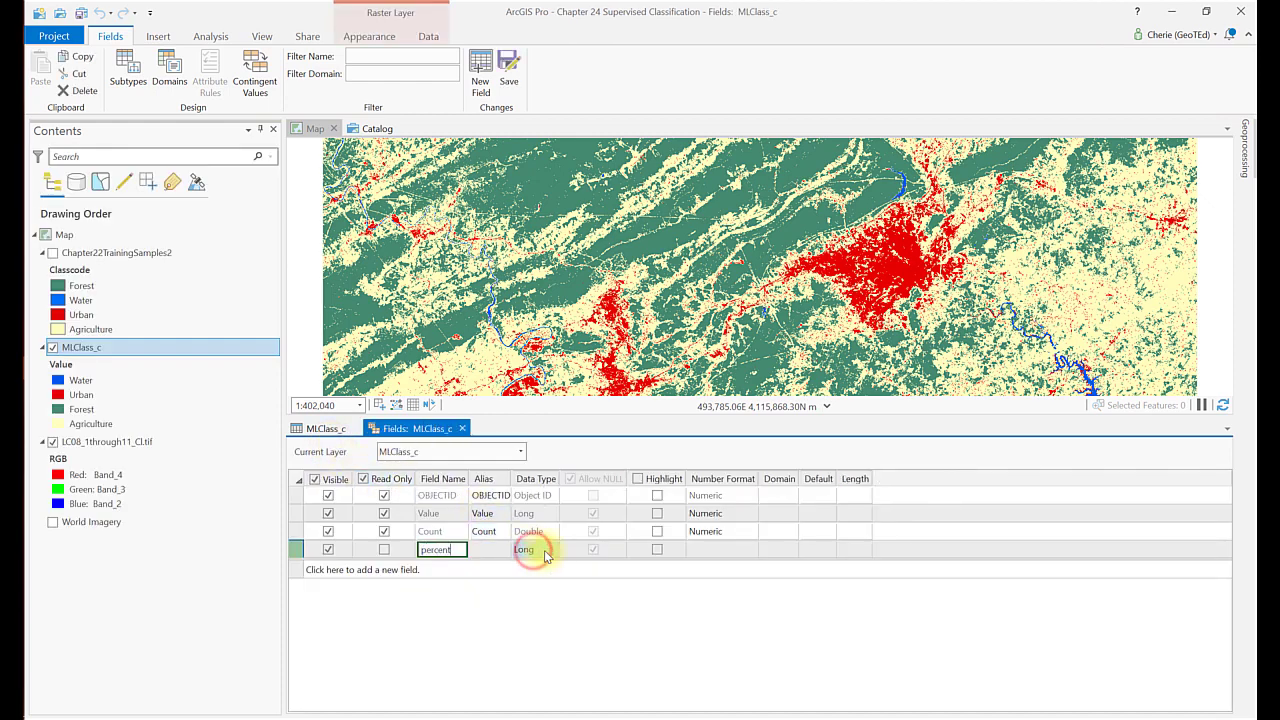
{"action": "left_click", "coordinate": [550, 552]}
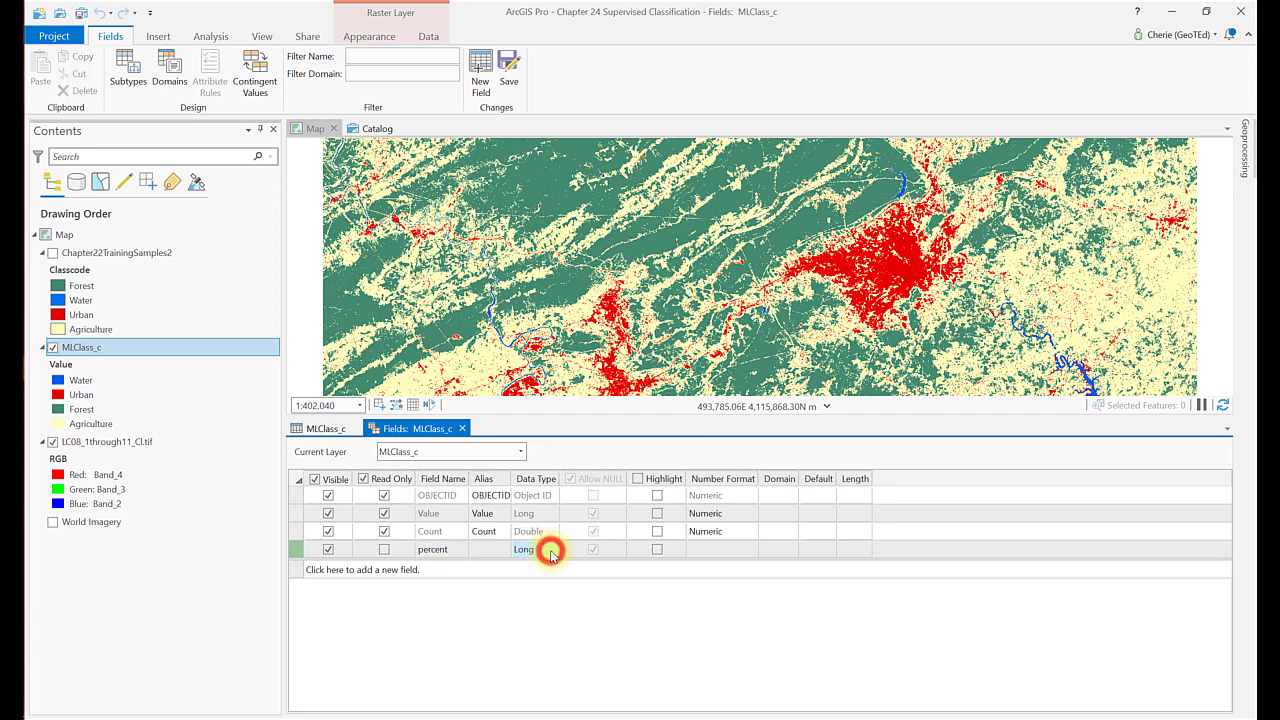
{"action": "left_click", "coordinate": [550, 553]}
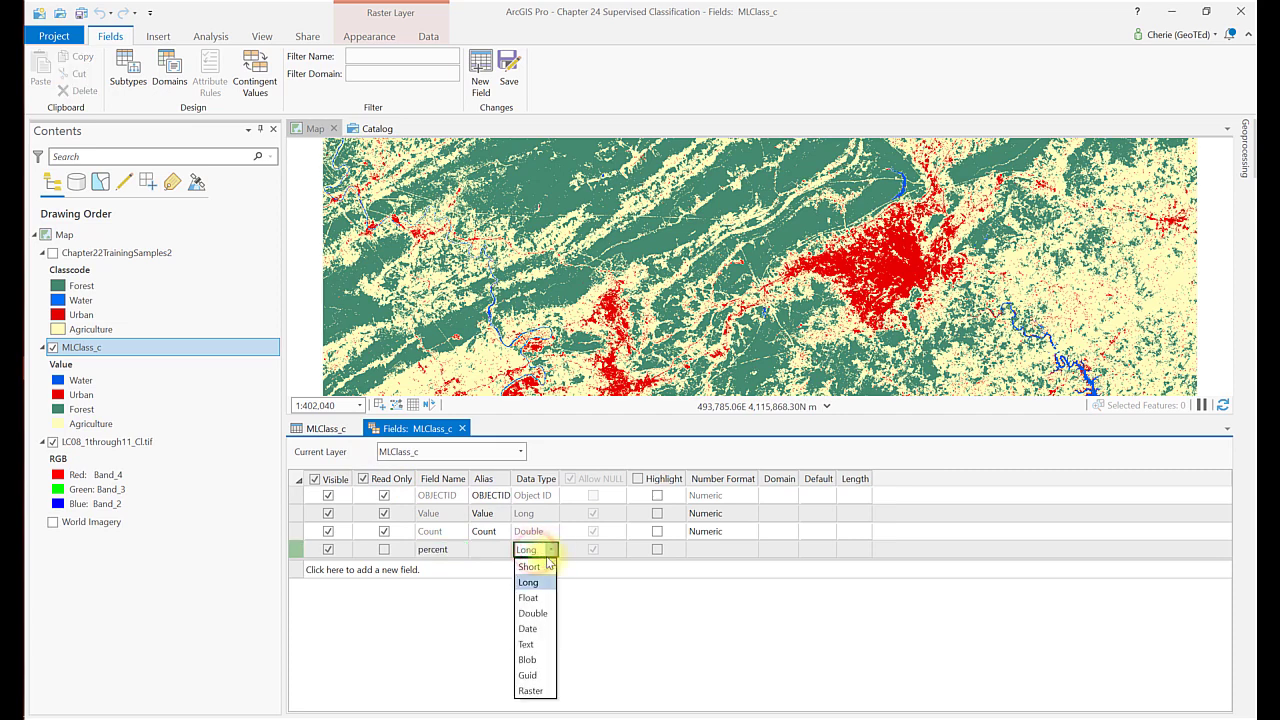
{"action": "left_click", "coordinate": [541, 596]}
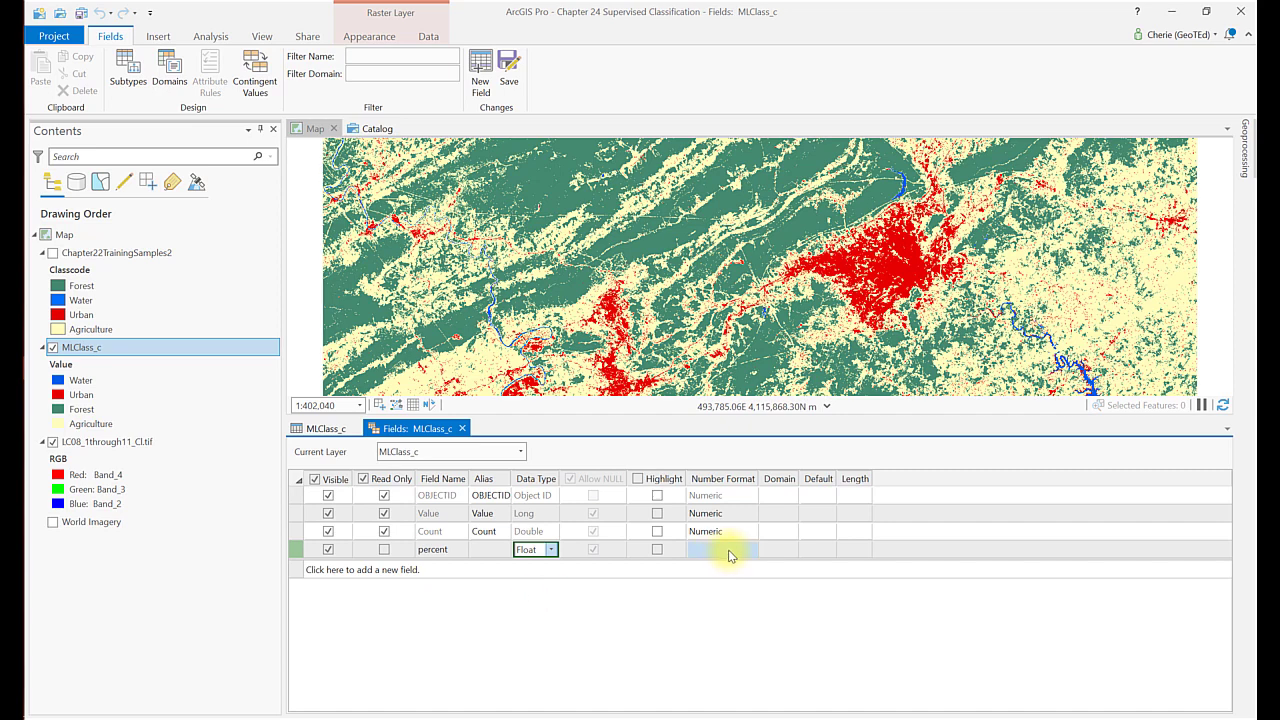
{"action": "left_click", "coordinate": [737, 551]}
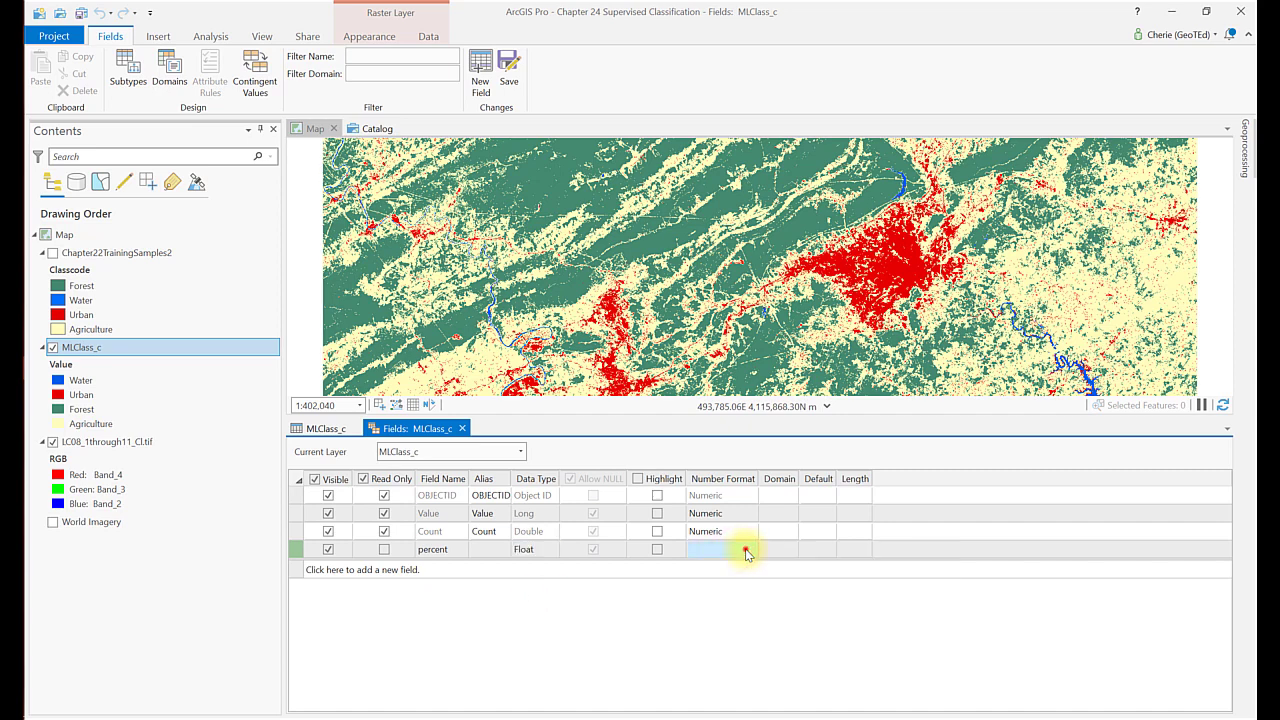
- Format the percent field as Numeric with 2 decimal places, padded with zeros
{"action": "left_click", "coordinate": [750, 550]}
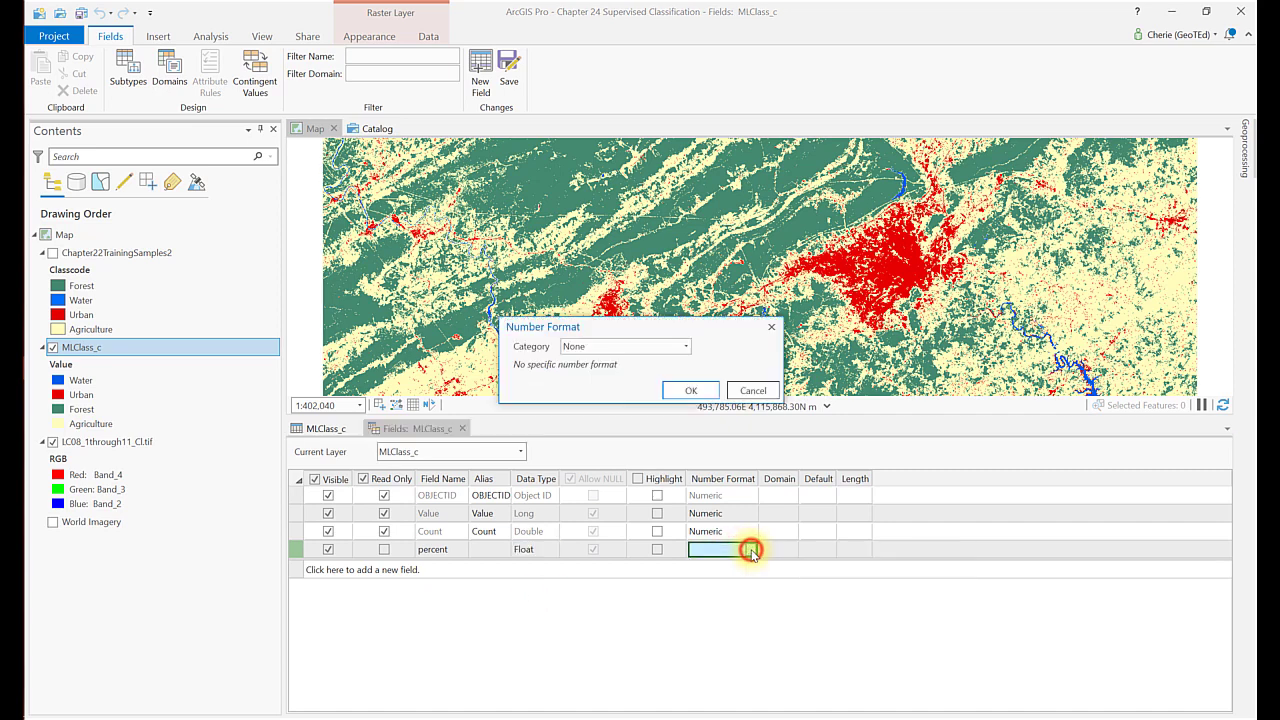
{"action": "left_click", "coordinate": [685, 346]}
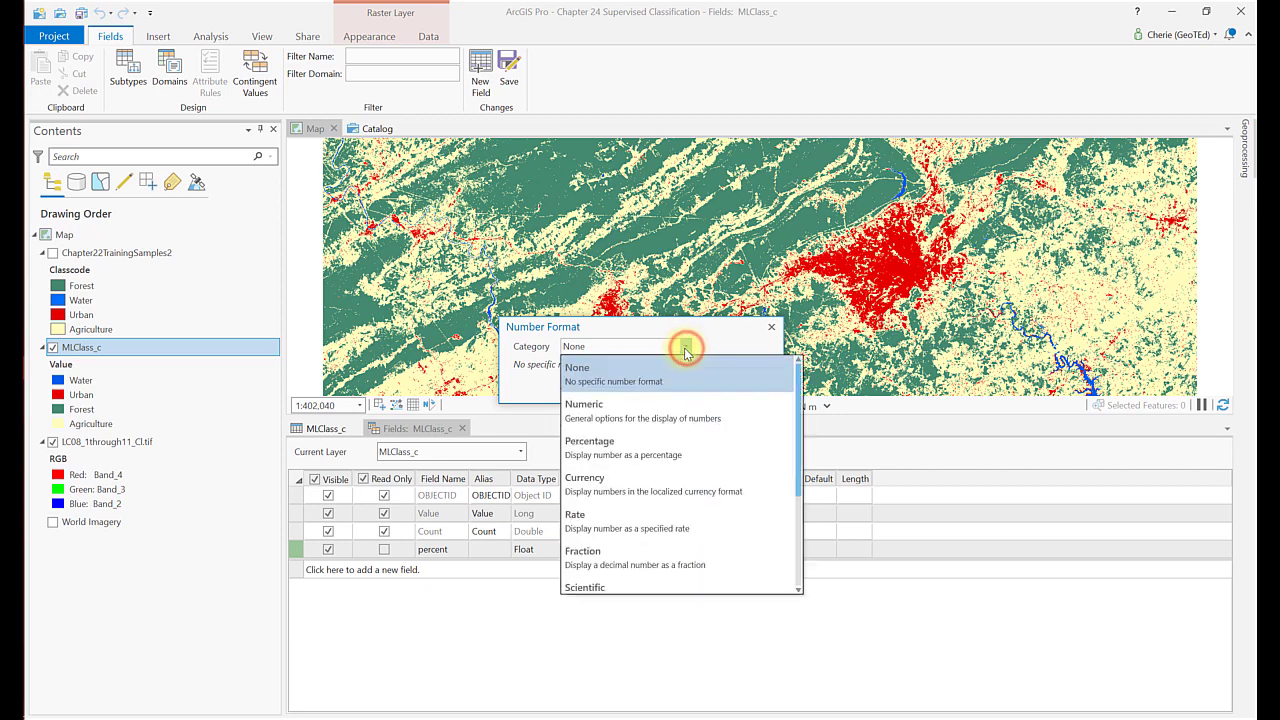
{"action": "left_click", "coordinate": [640, 410]}
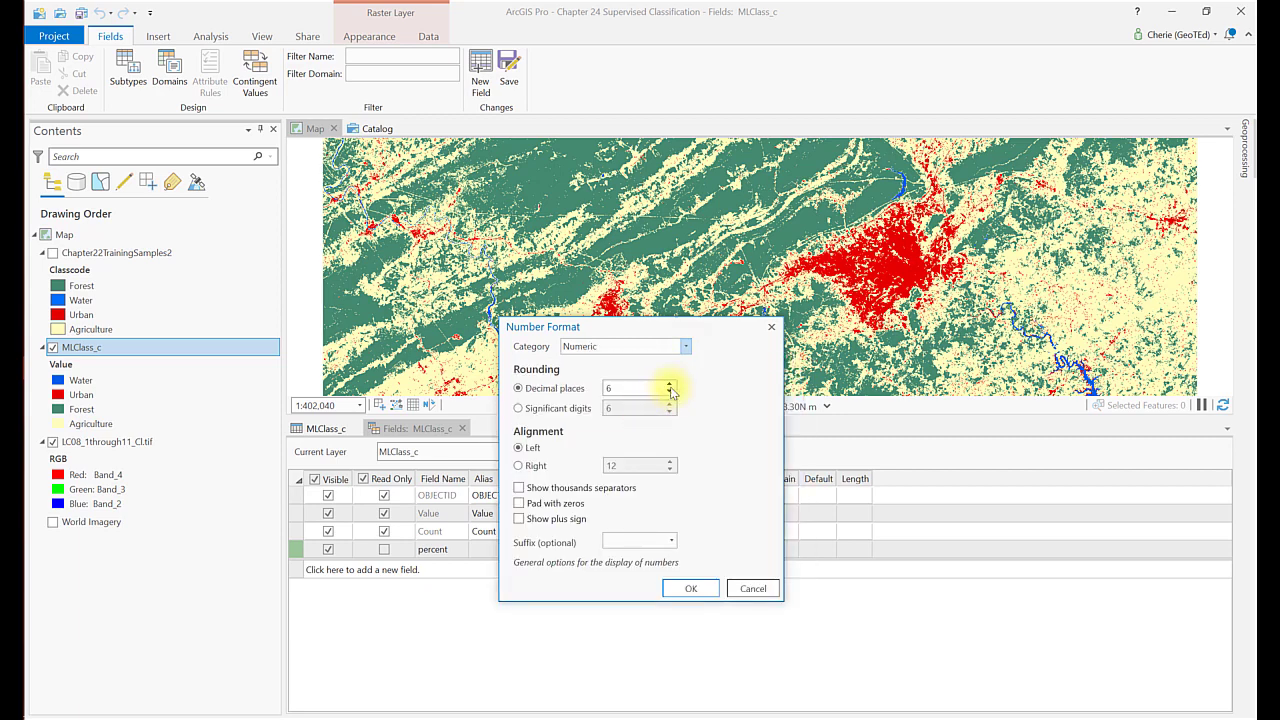
{"action": "left_click", "coordinate": [667, 384]}
{"action": "left_click", "coordinate": [668, 384]}
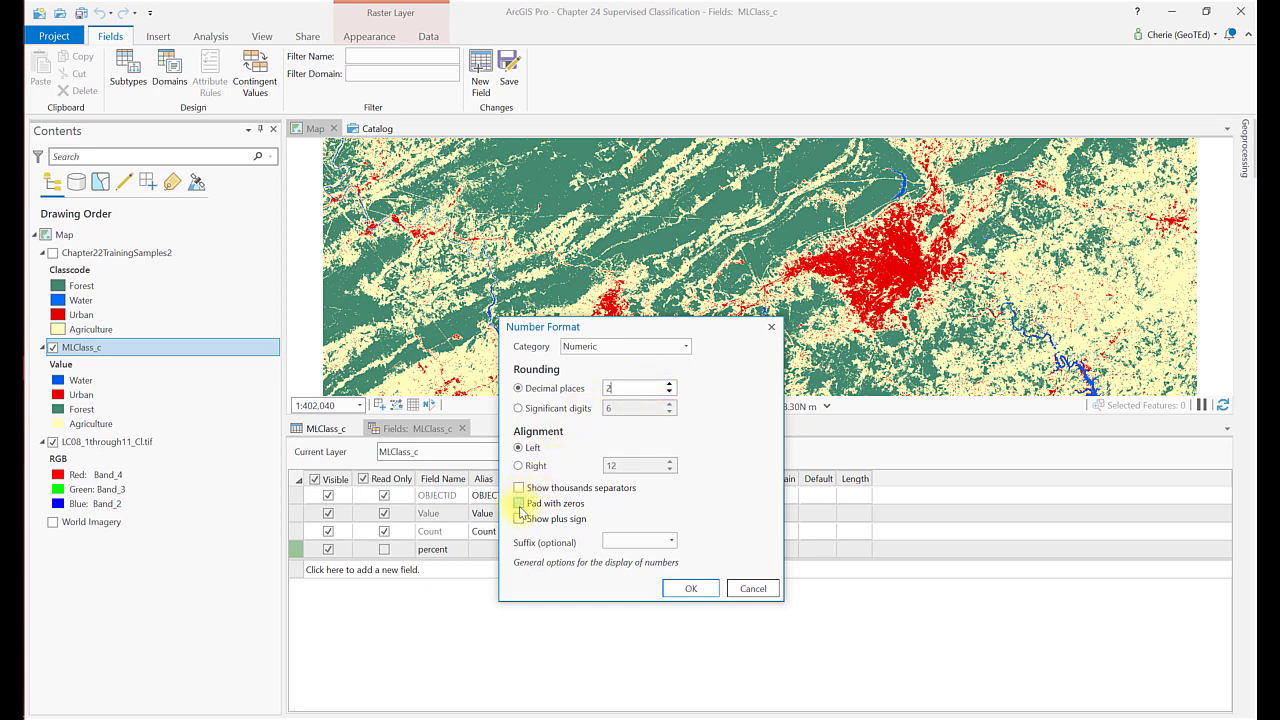
{"action": "left_click", "coordinate": [519, 503]}
{"action": "left_click", "coordinate": [686, 589]}
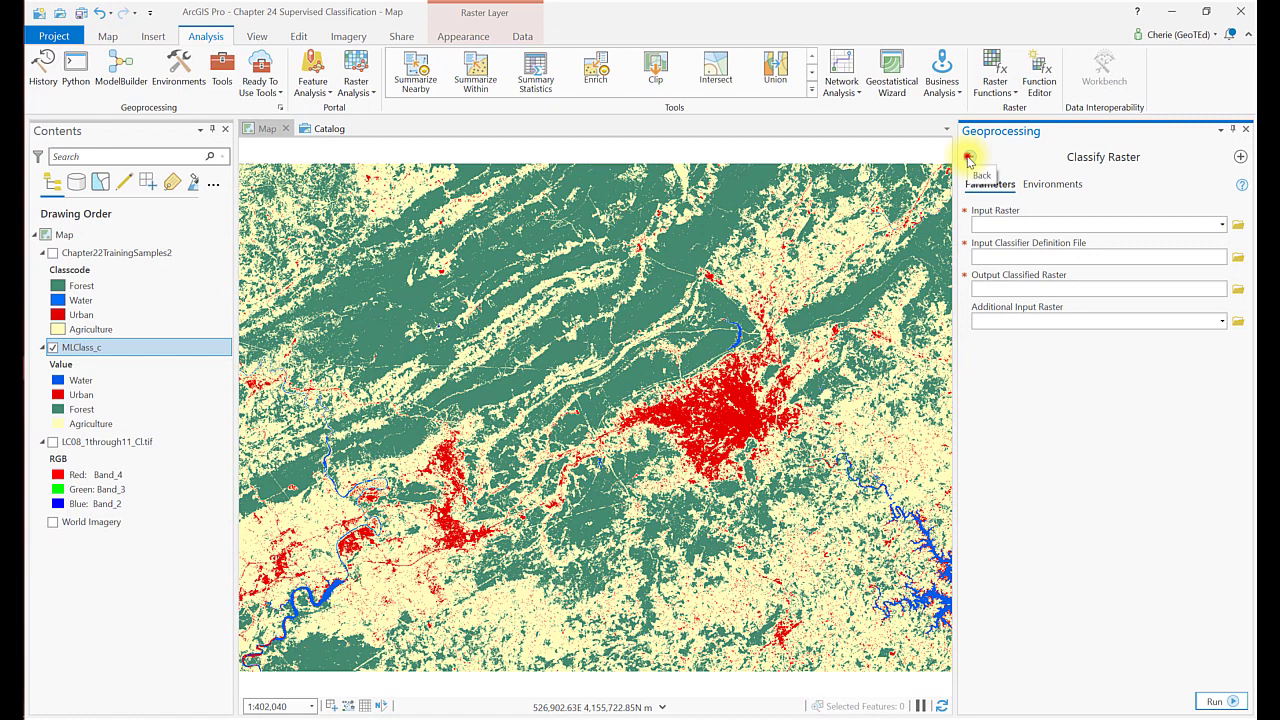
- Search for and open the Train Maximum Likelihood Classifier tool
{"action": "left_click", "coordinate": [967, 158]}
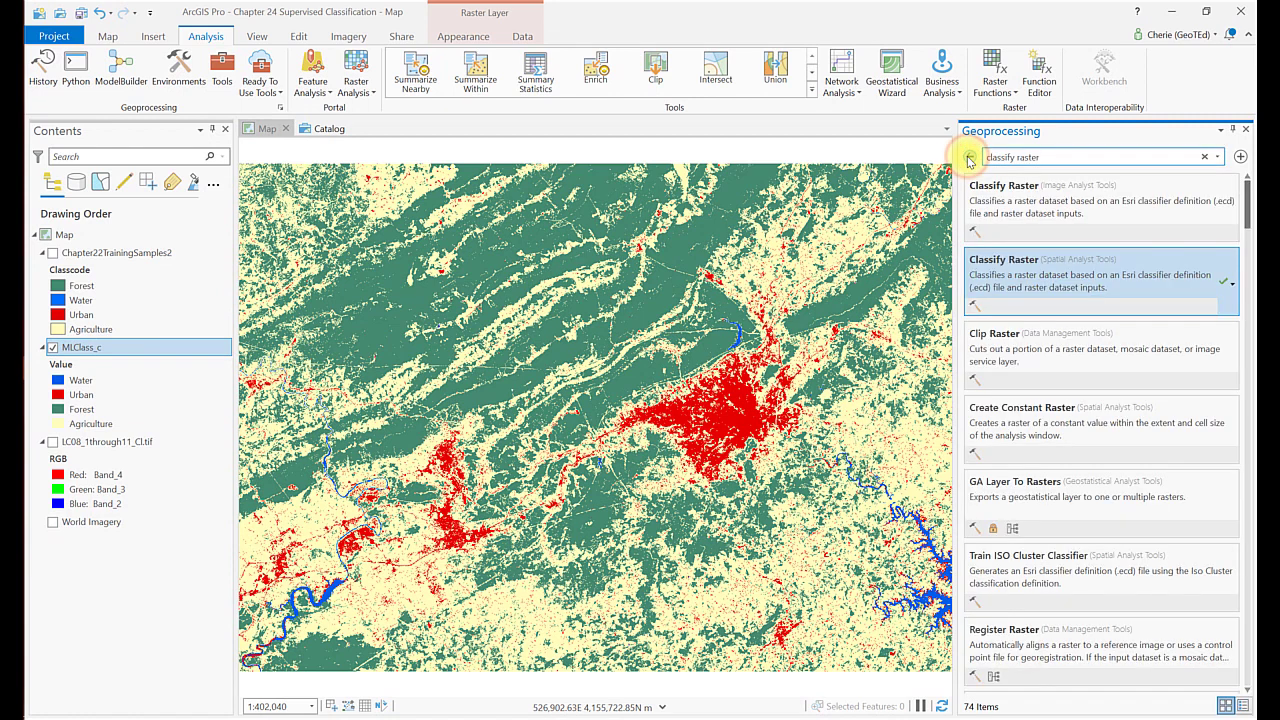
{"action": "left_click", "coordinate": [1050, 157]}
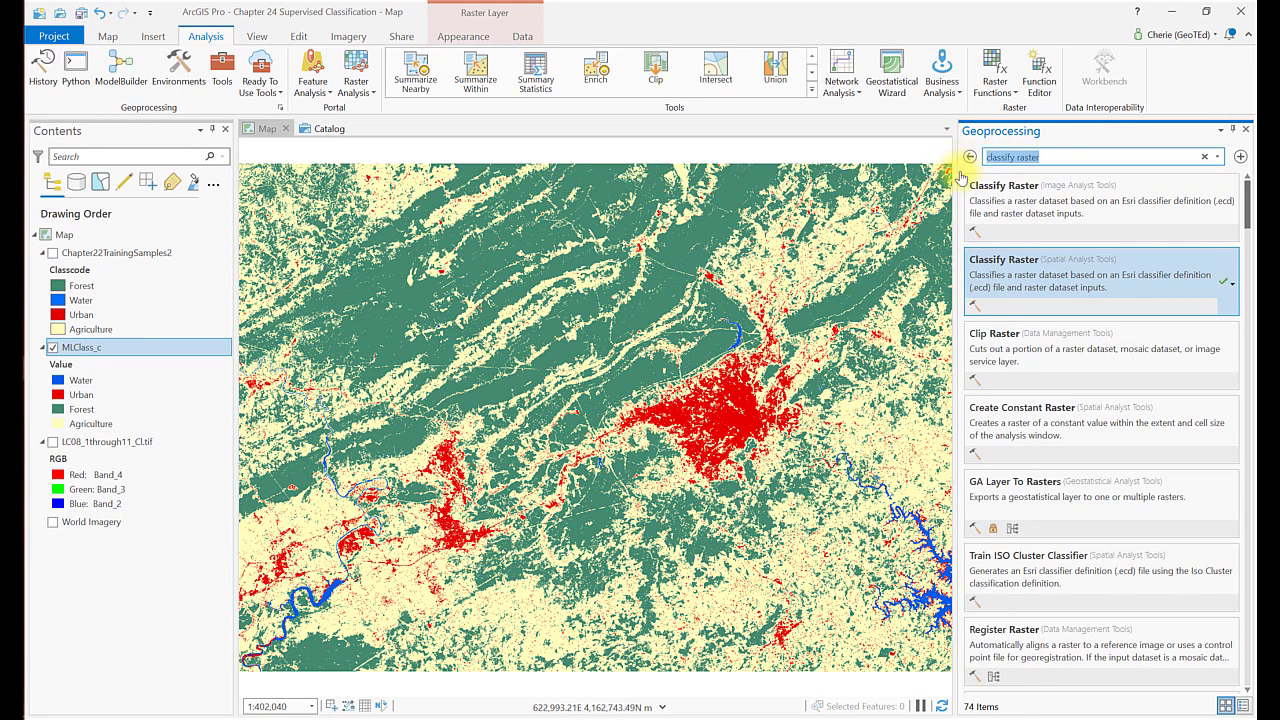
{"action": "type", "text": "train ma"}
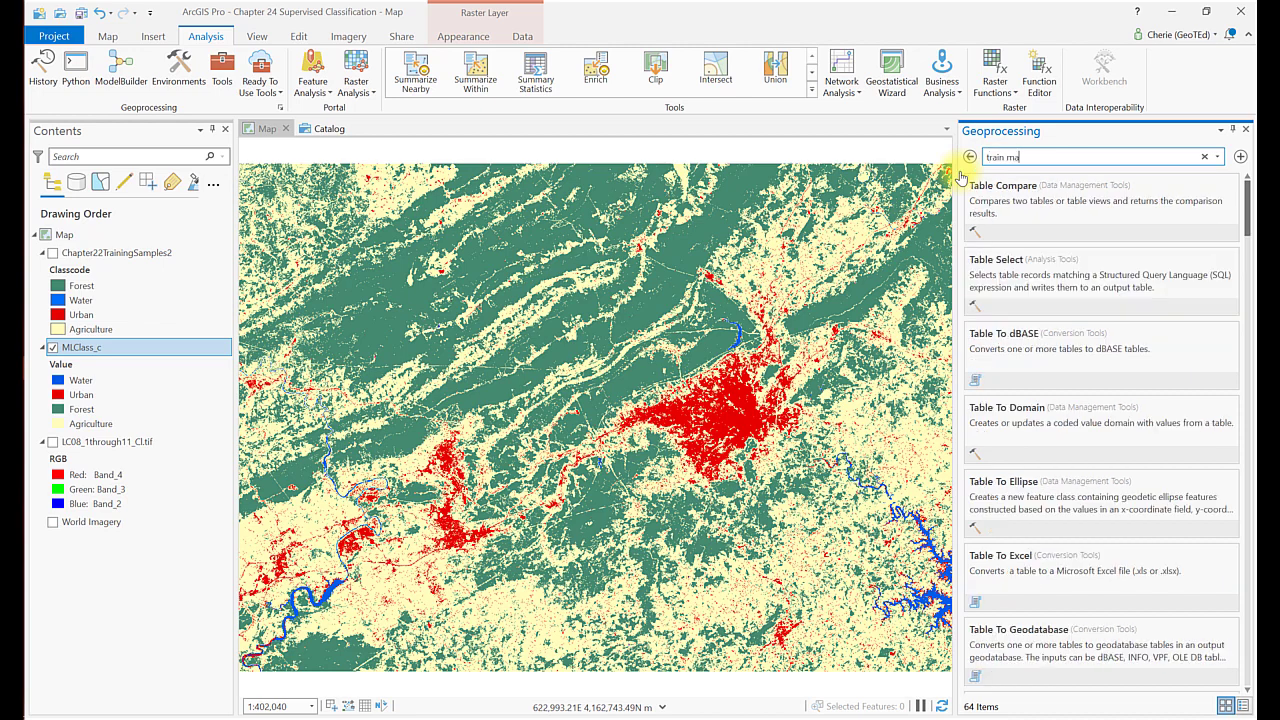
{"action": "type", "text": "ximum"}
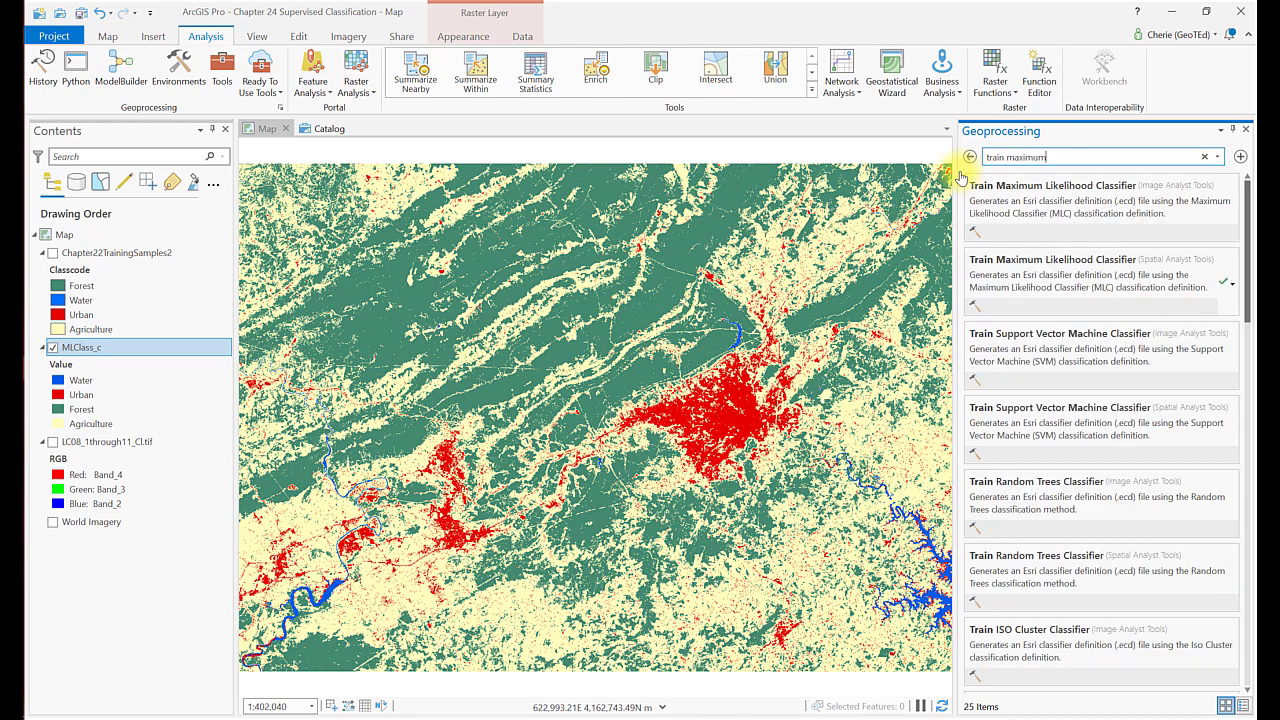
{"action": "left_click", "coordinate": [1140, 268]}
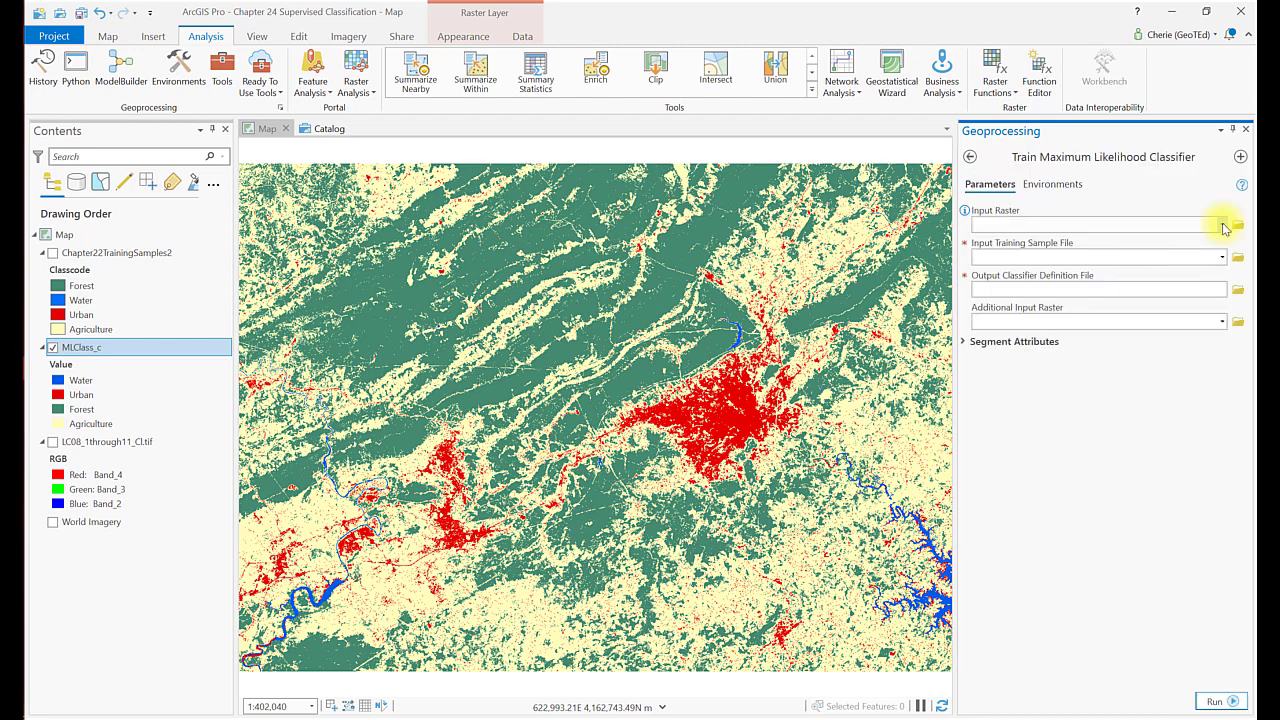
- Train on LC08_1through11_Cl.tif with Chapter22TrainingSamples2, saving Chapter 24\Definition.ecd
{"action": "left_click", "coordinate": [1222, 226]}
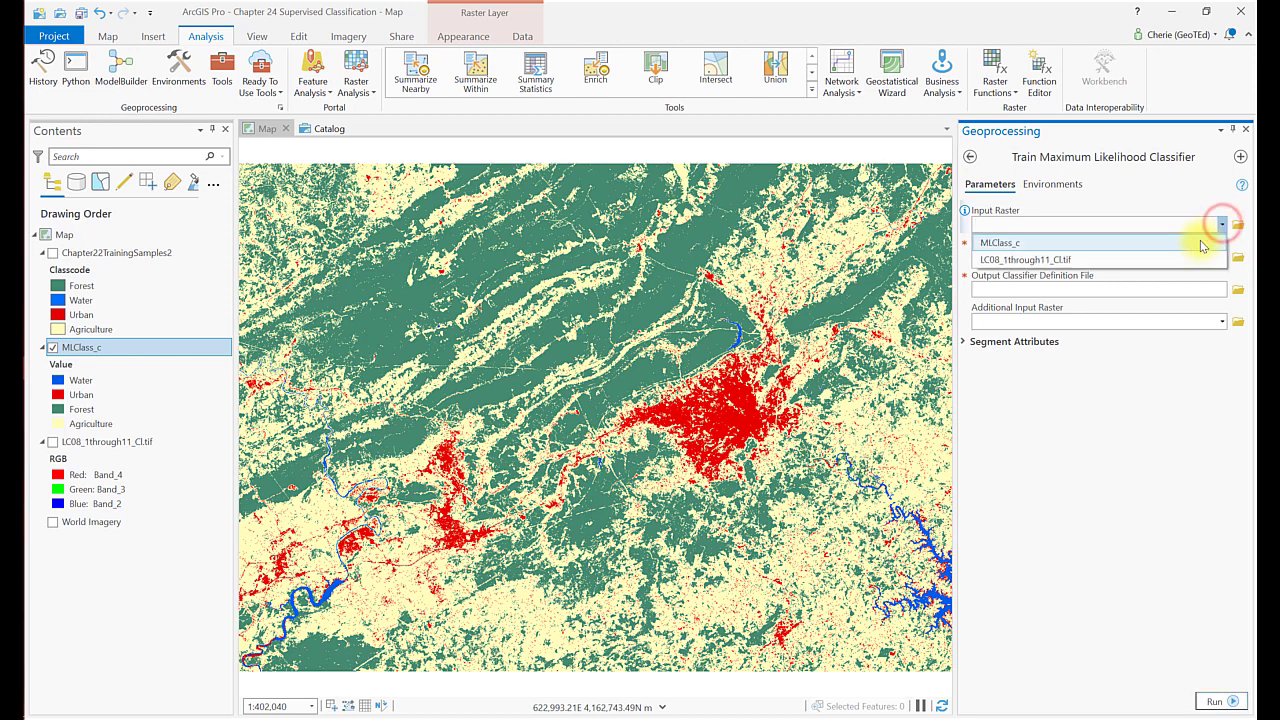
{"action": "left_click", "coordinate": [1187, 256]}
{"action": "left_click", "coordinate": [1222, 257]}
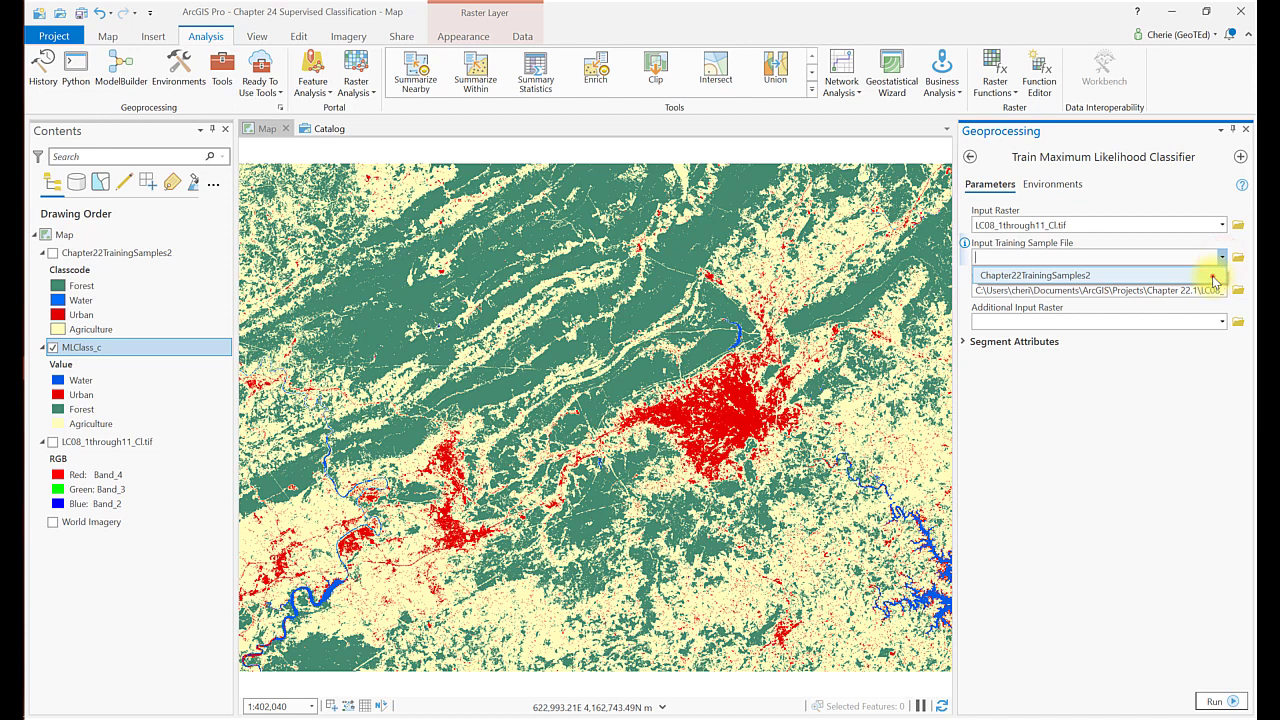
{"action": "left_click", "coordinate": [1218, 267]}
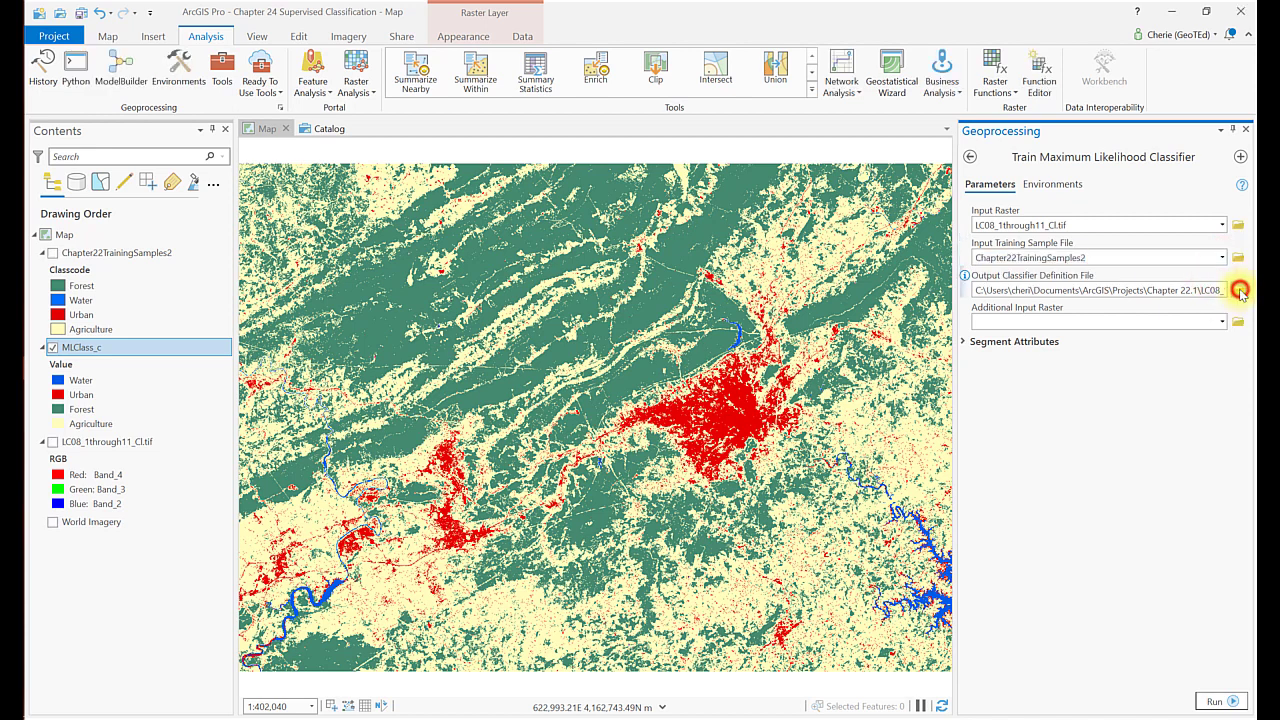
{"action": "left_click", "coordinate": [1238, 290]}
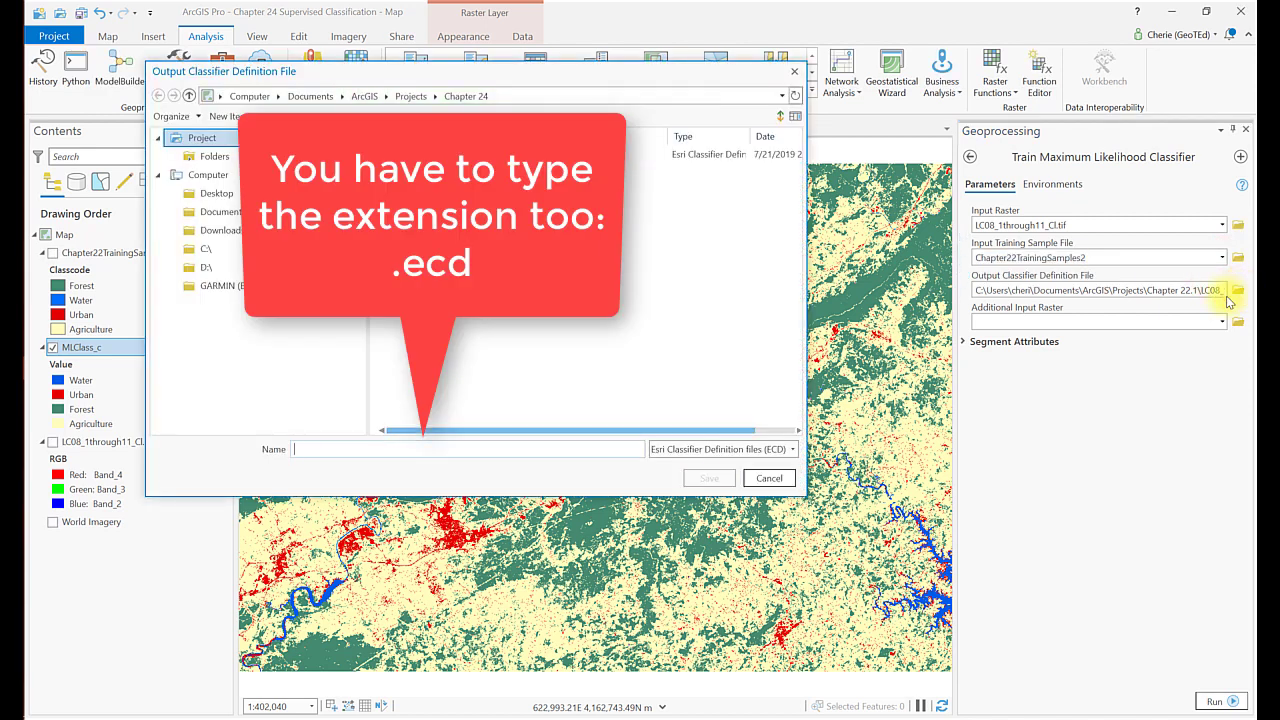
{"action": "type", "text": "D"}
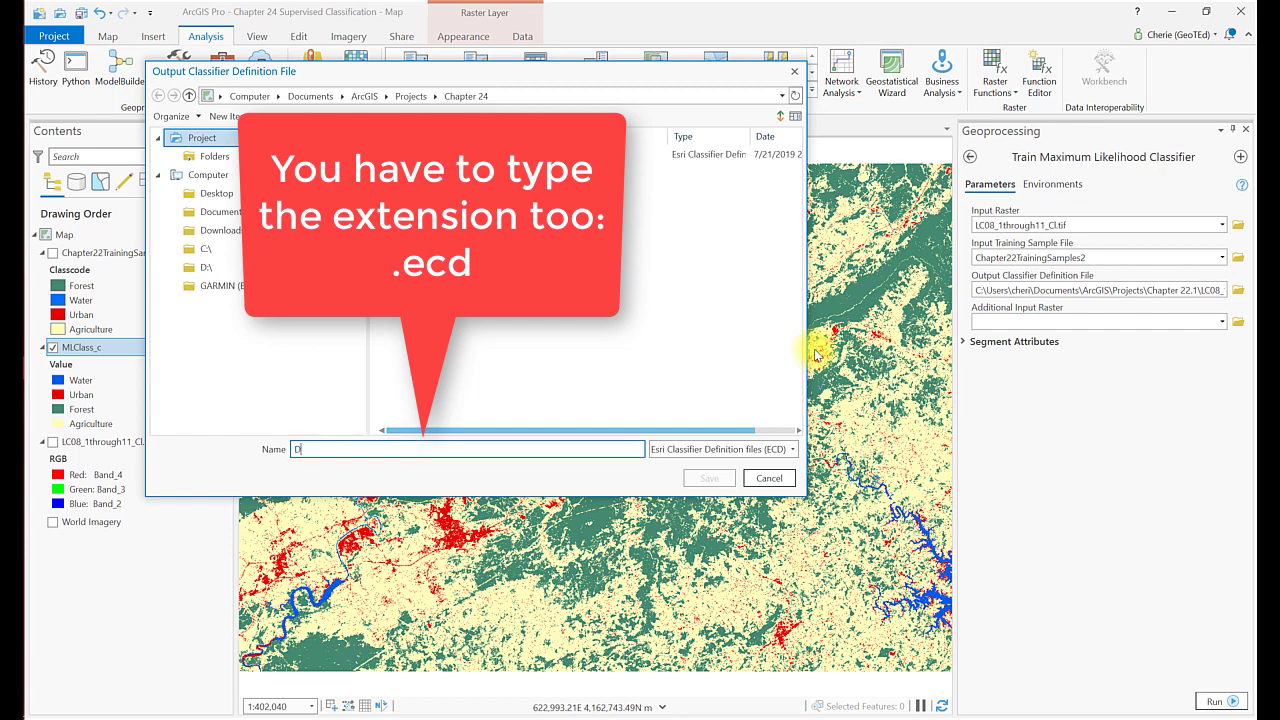
{"action": "type", "text": "efinition.ecd"}
{"action": "left_click", "coordinate": [709, 478]}
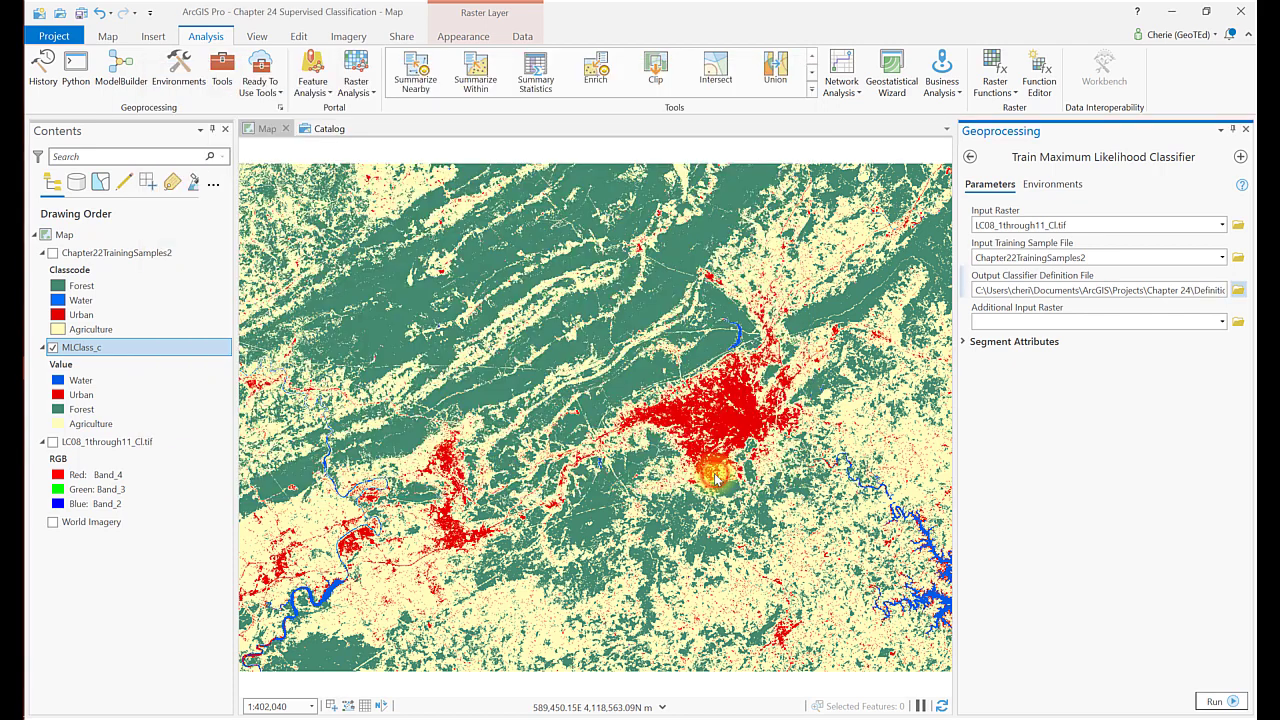
{"action": "left_click", "coordinate": [1216, 700]}
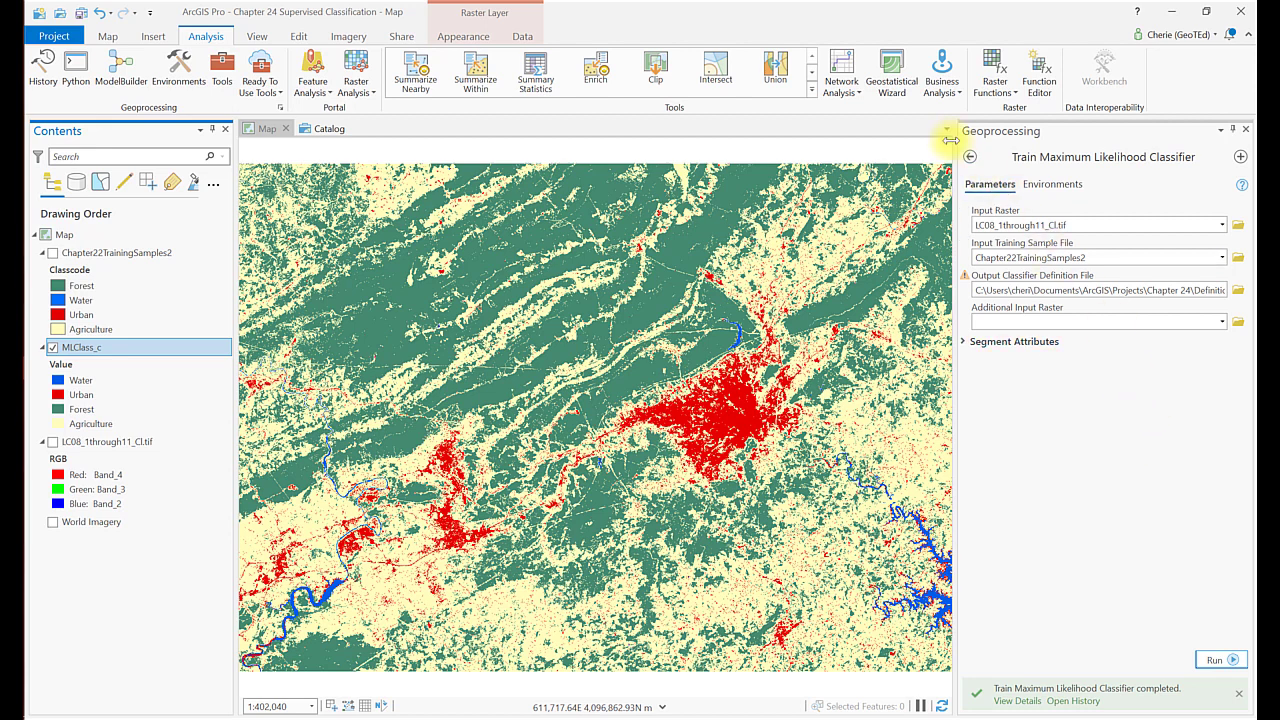
{"action": "left_click", "coordinate": [971, 157]}
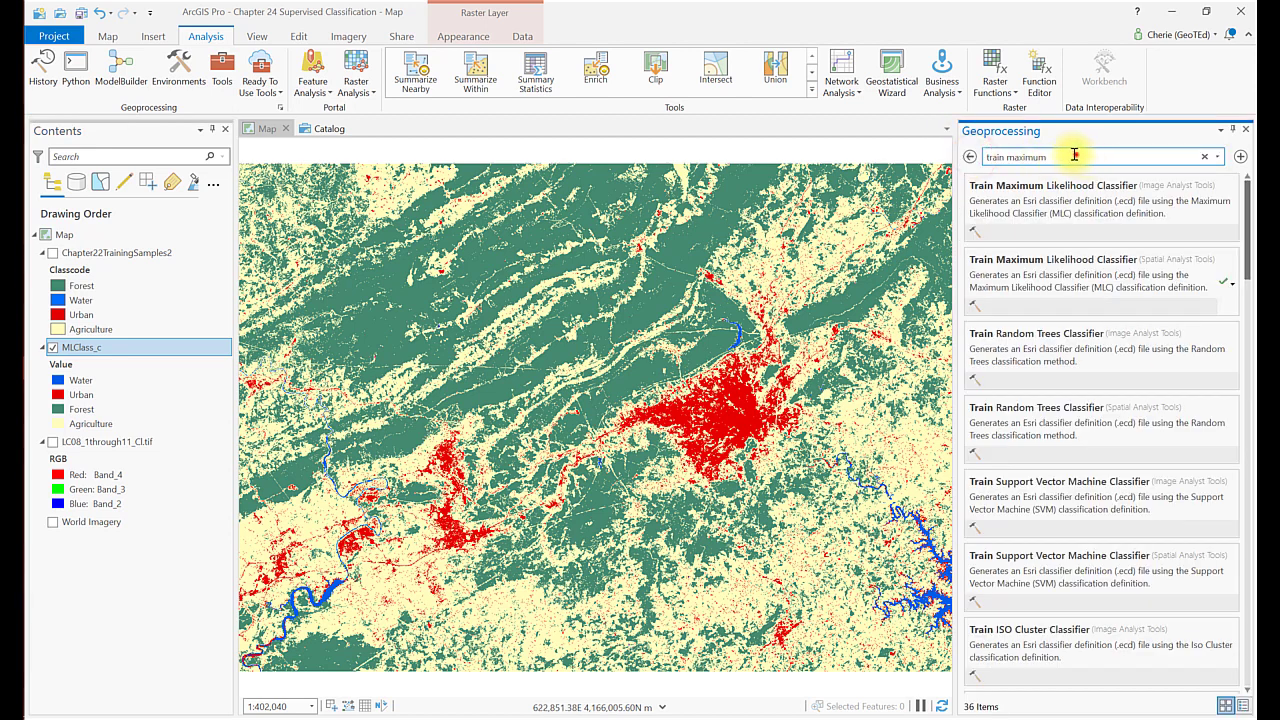
- Search for and open the Spatial Analyst Classify Raster tool
{"action": "left_click", "coordinate": [1075, 153]}
{"action": "type", "text": "clas"}
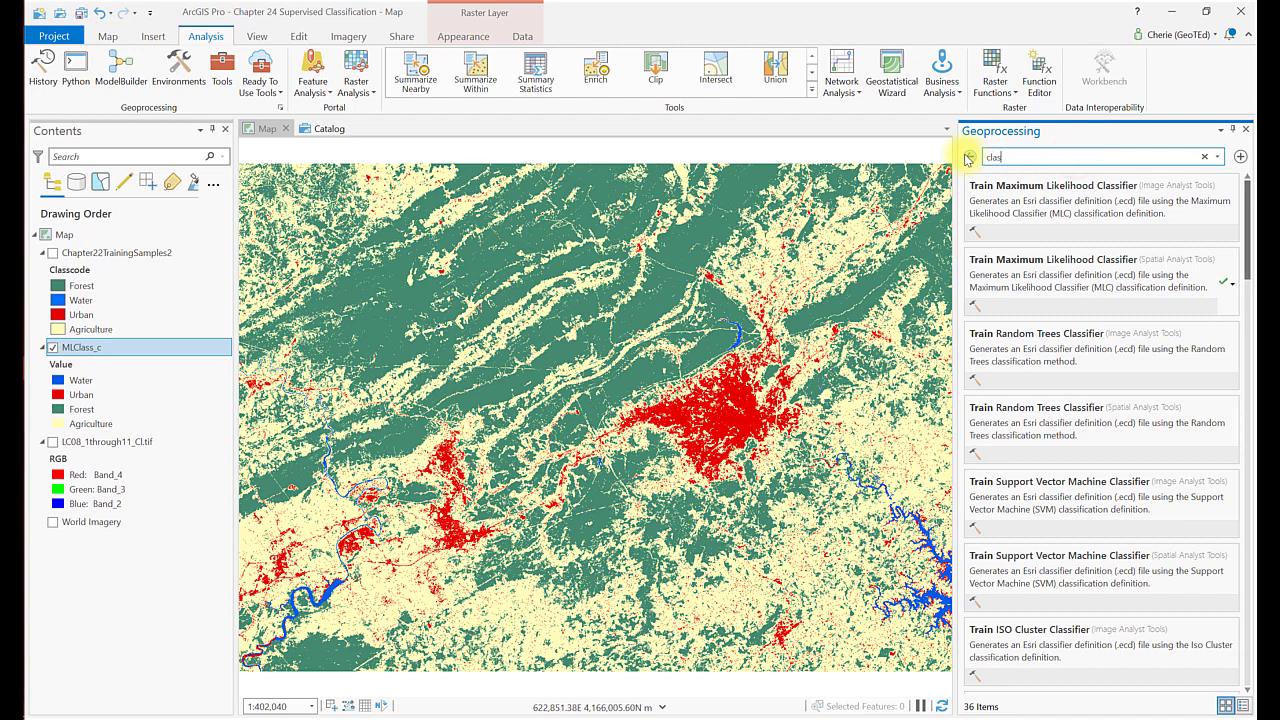
{"action": "type", "text": "sify taster"}
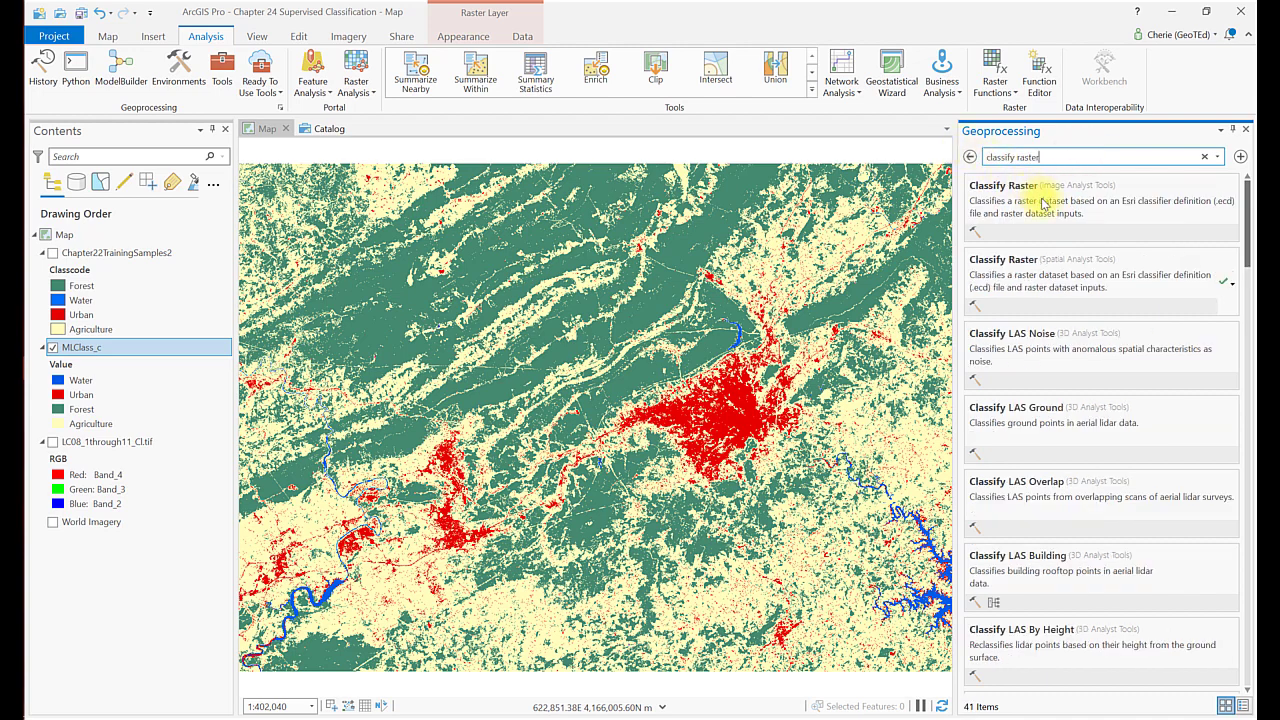
{"action": "left_click", "coordinate": [1087, 267]}
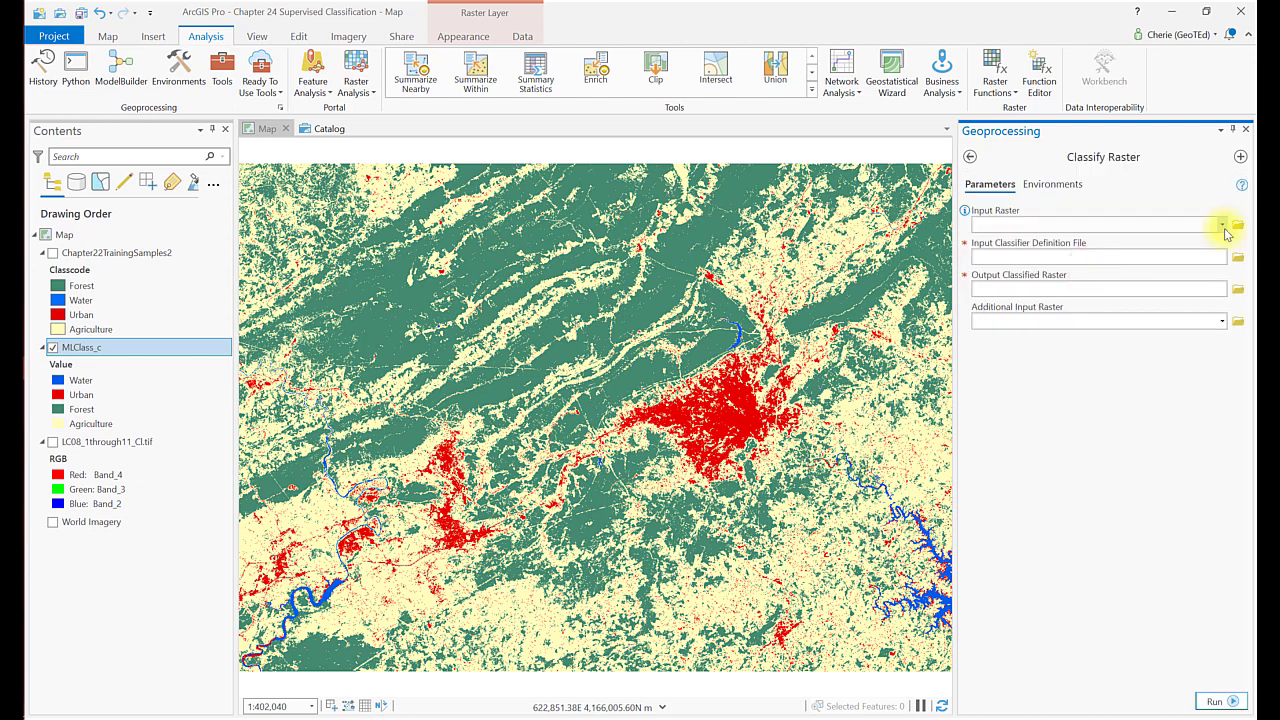
- Classify LC08_1through11_Cl.tif using Definition.ecd as the classifier definition
{"action": "left_click", "coordinate": [1222, 225]}
{"action": "left_click", "coordinate": [1178, 258]}
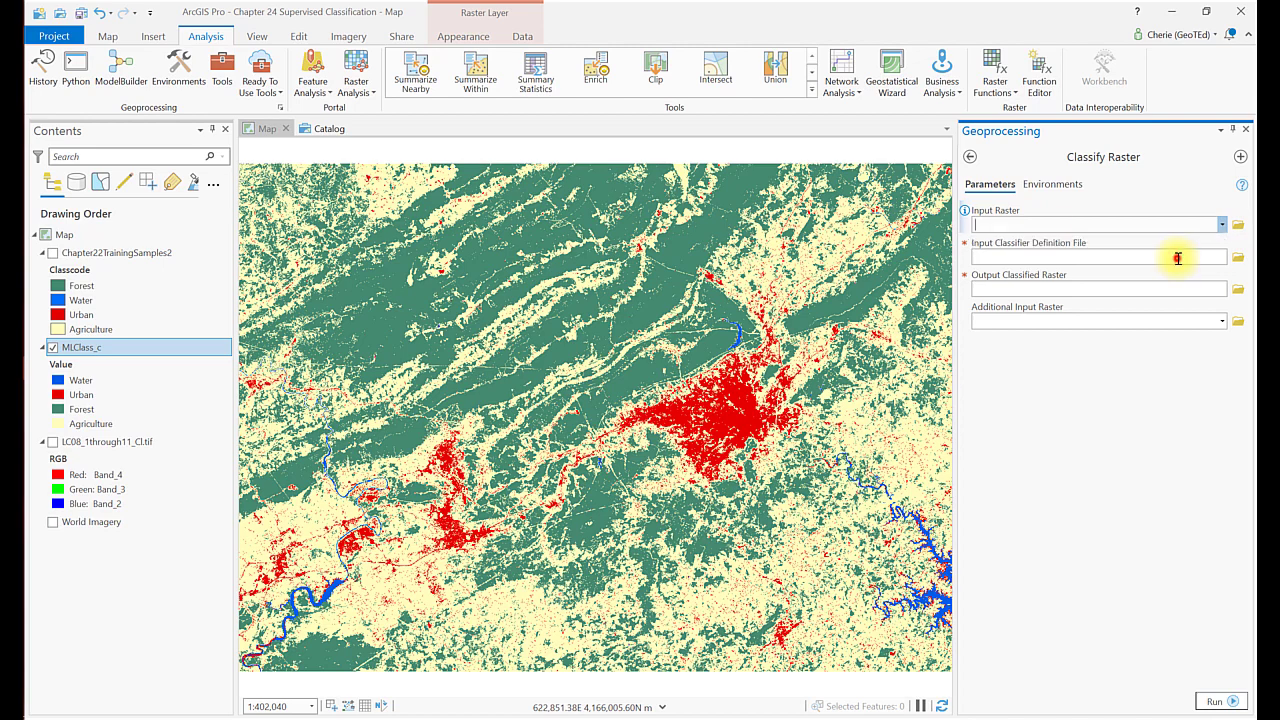
{"action": "left_click", "coordinate": [1237, 257]}
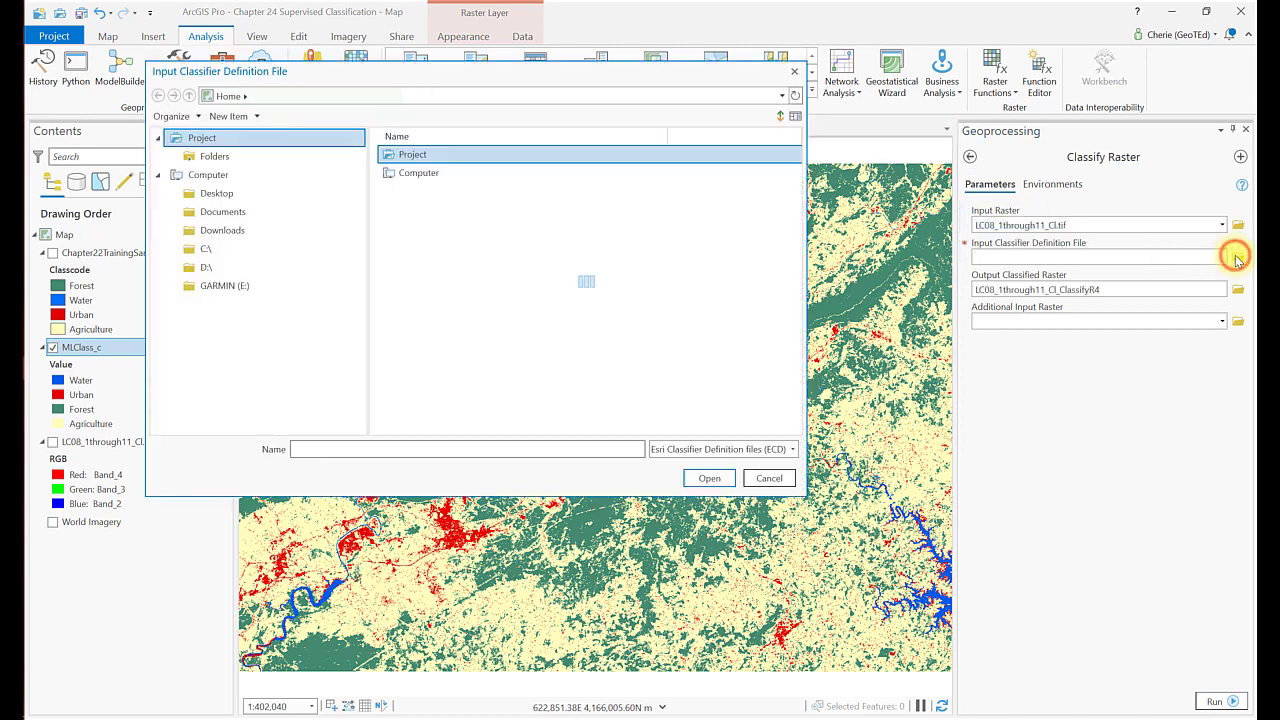
{"action": "left_click", "coordinate": [410, 157]}
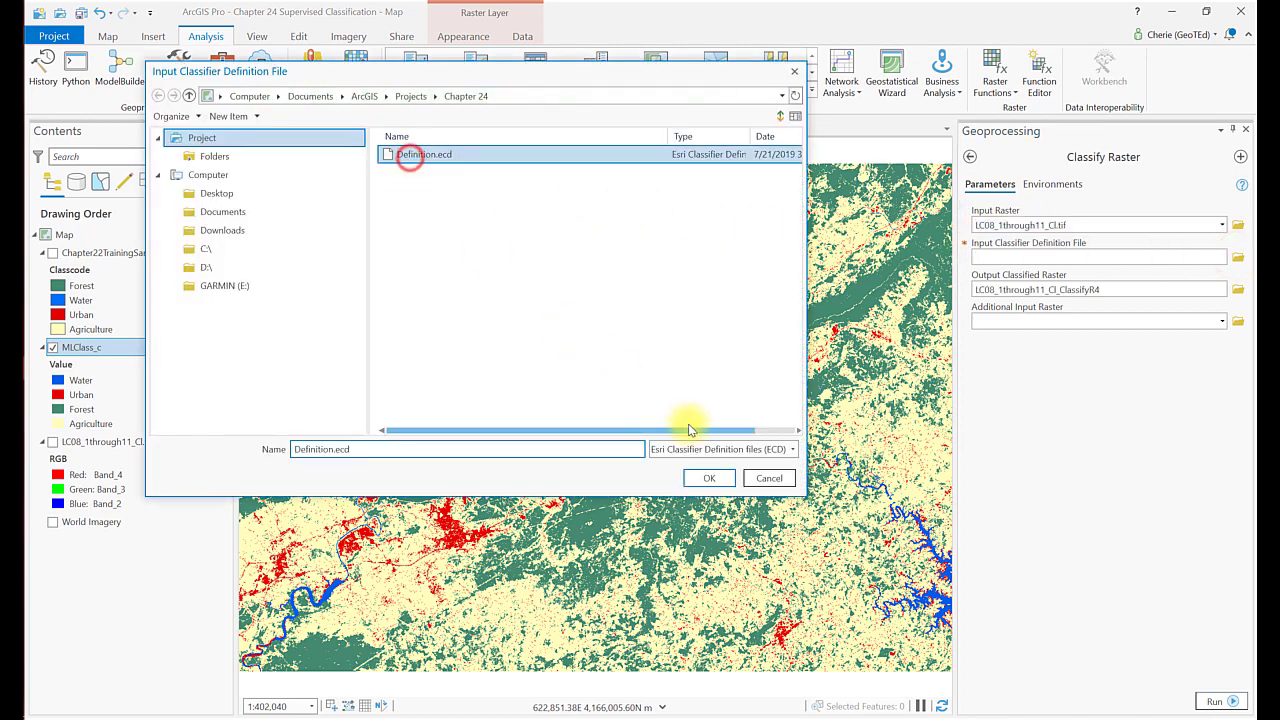
{"action": "left_click", "coordinate": [705, 478]}
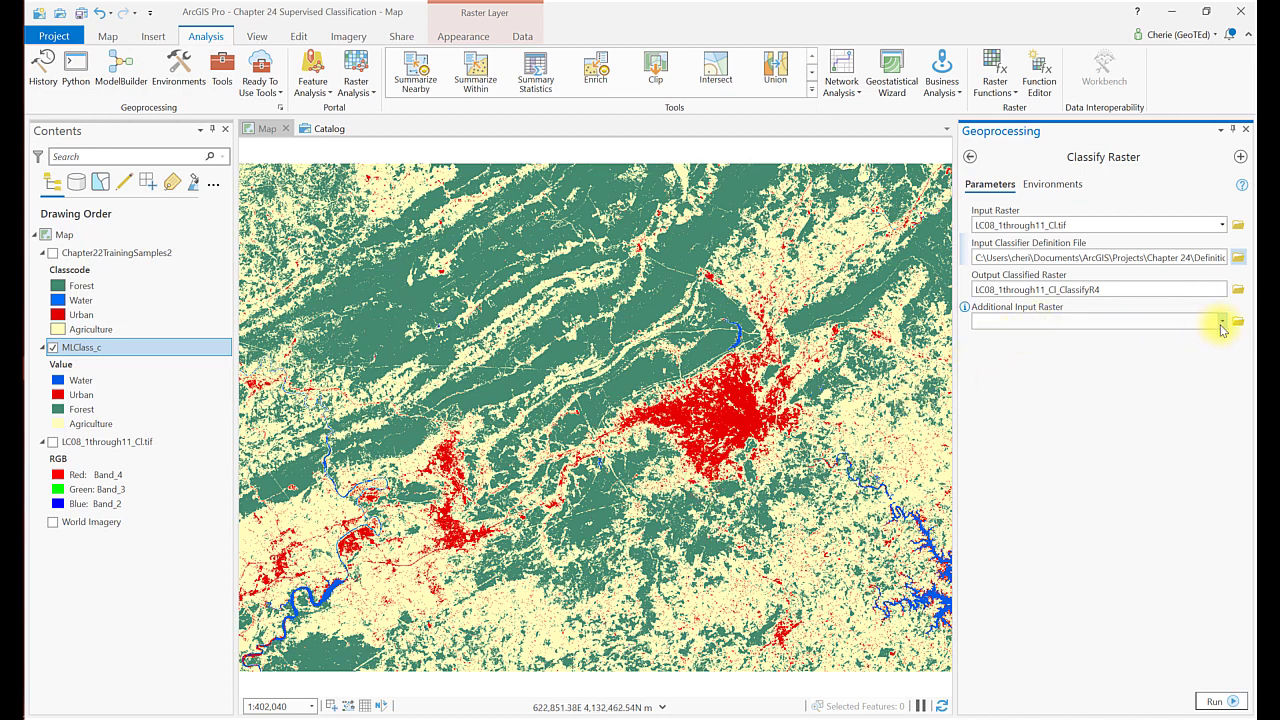
{"action": "left_click", "coordinate": [1228, 703]}
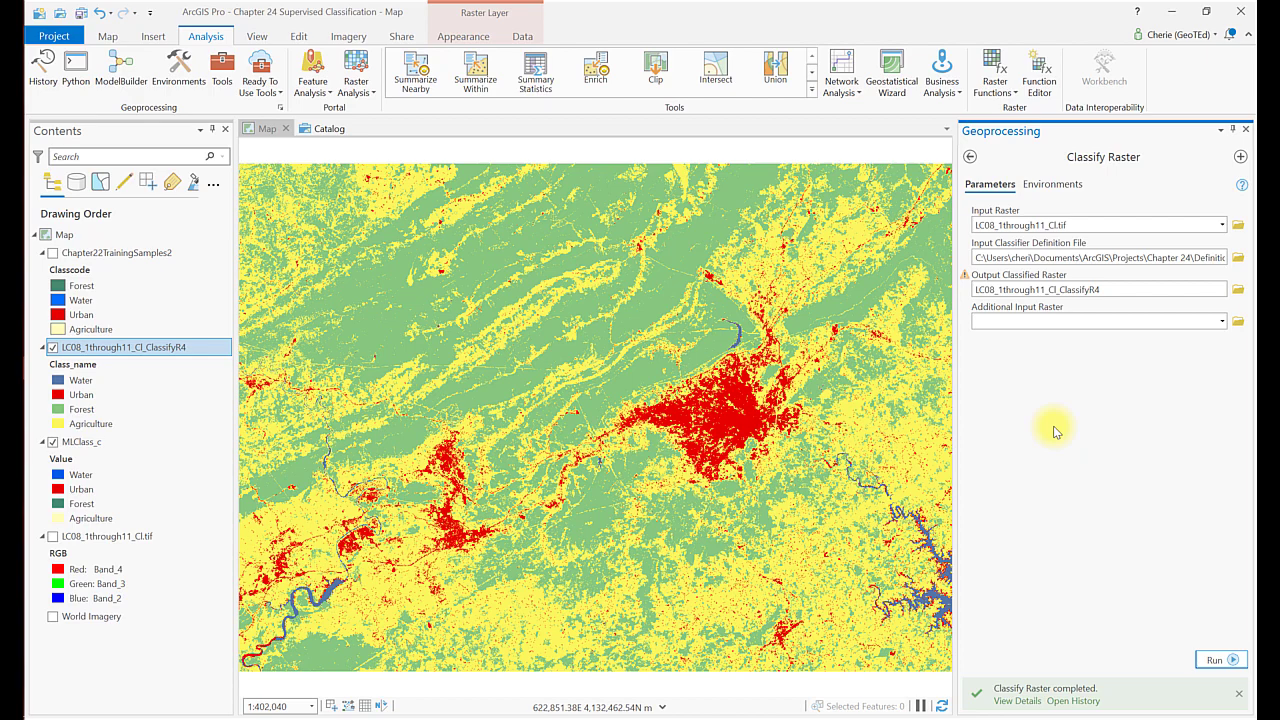
{"action": "left_click", "coordinate": [1245, 131]}
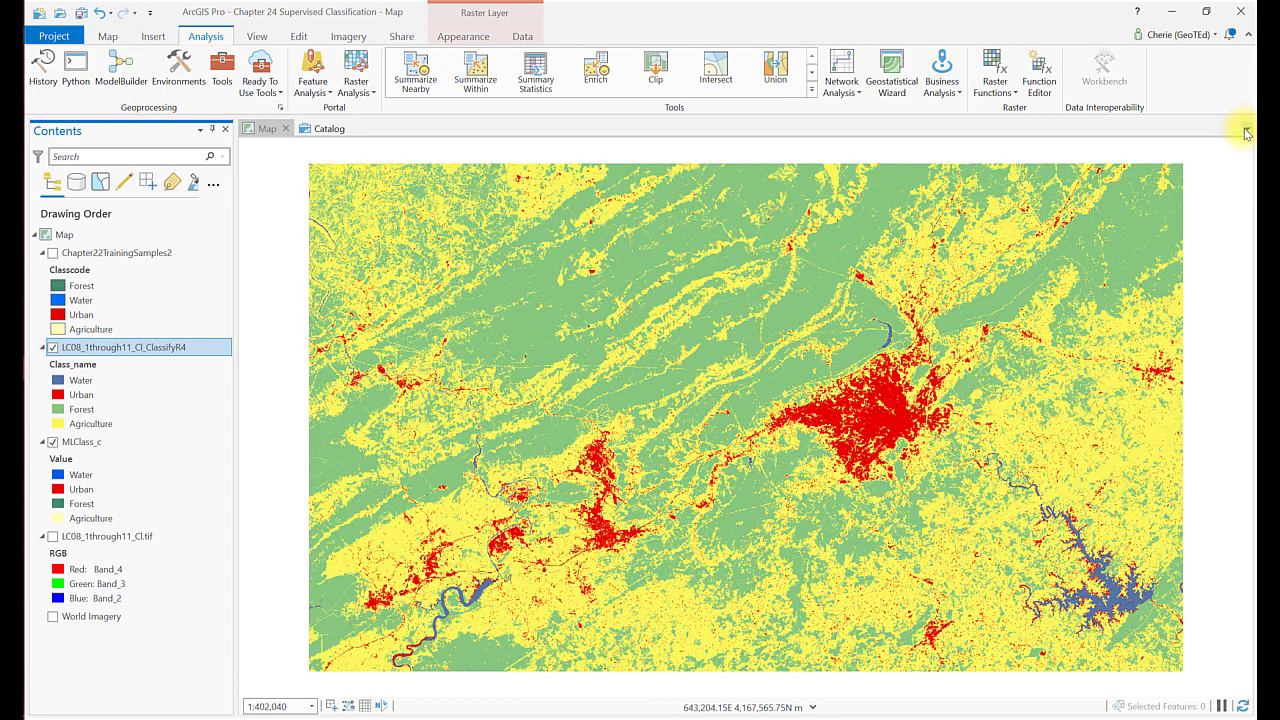
- Review the ClassifyR4 attribute table's Water, Urban, Forest and Agriculture classes, then close it
{"action": "right_click", "coordinate": [175, 350]}
{"action": "left_click", "coordinate": [217, 342]}
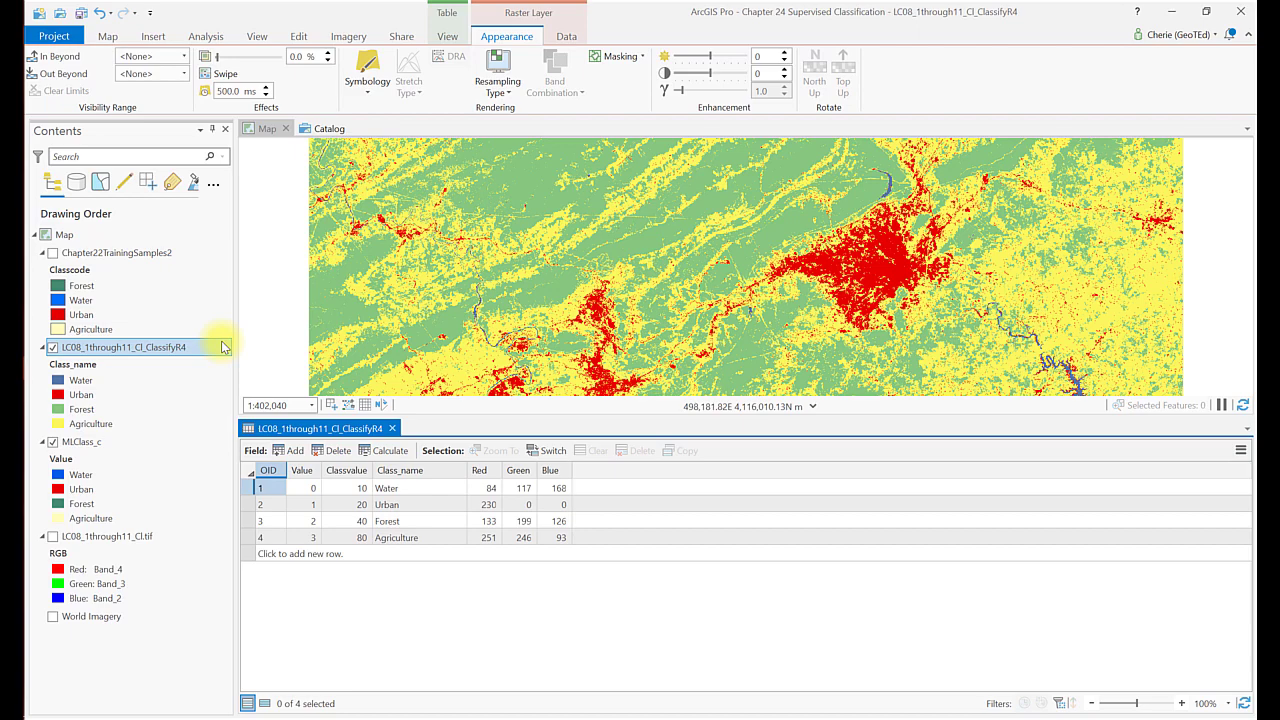
{"action": "left_click", "coordinate": [392, 428]}
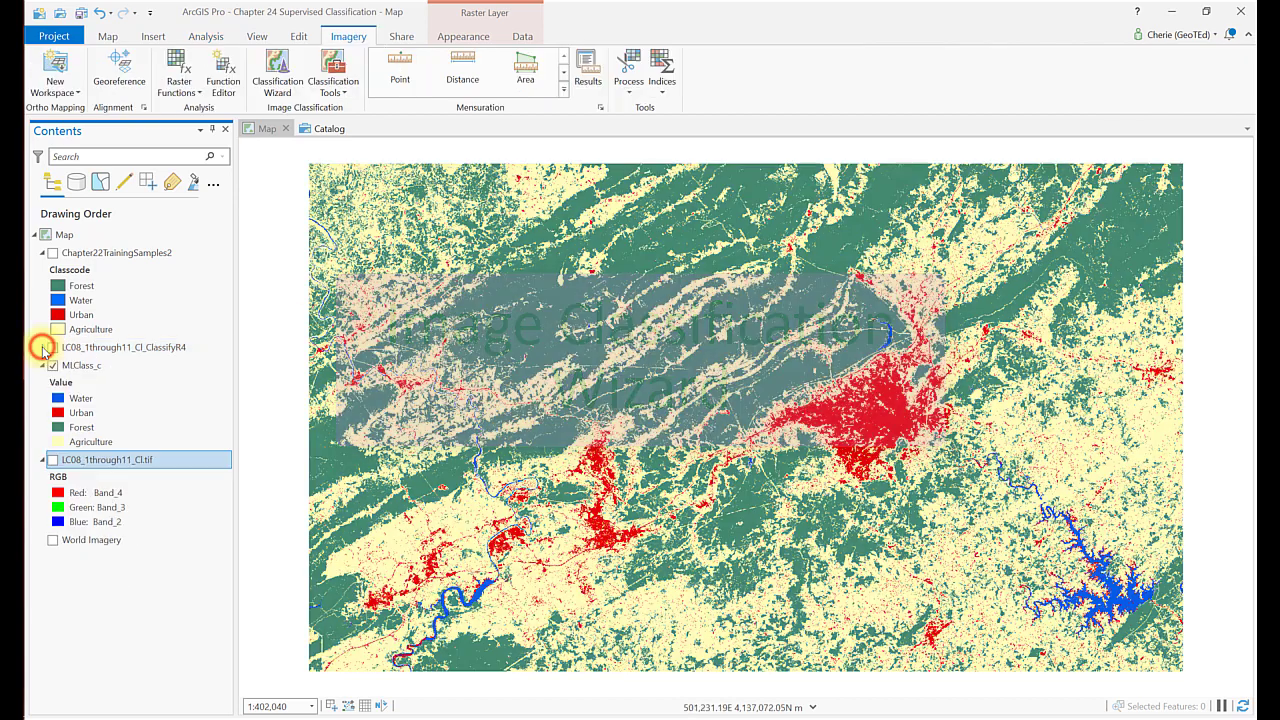
- Hide MLClass_c and display the original LC08 satellite image
{"action": "left_click", "coordinate": [43, 366]}
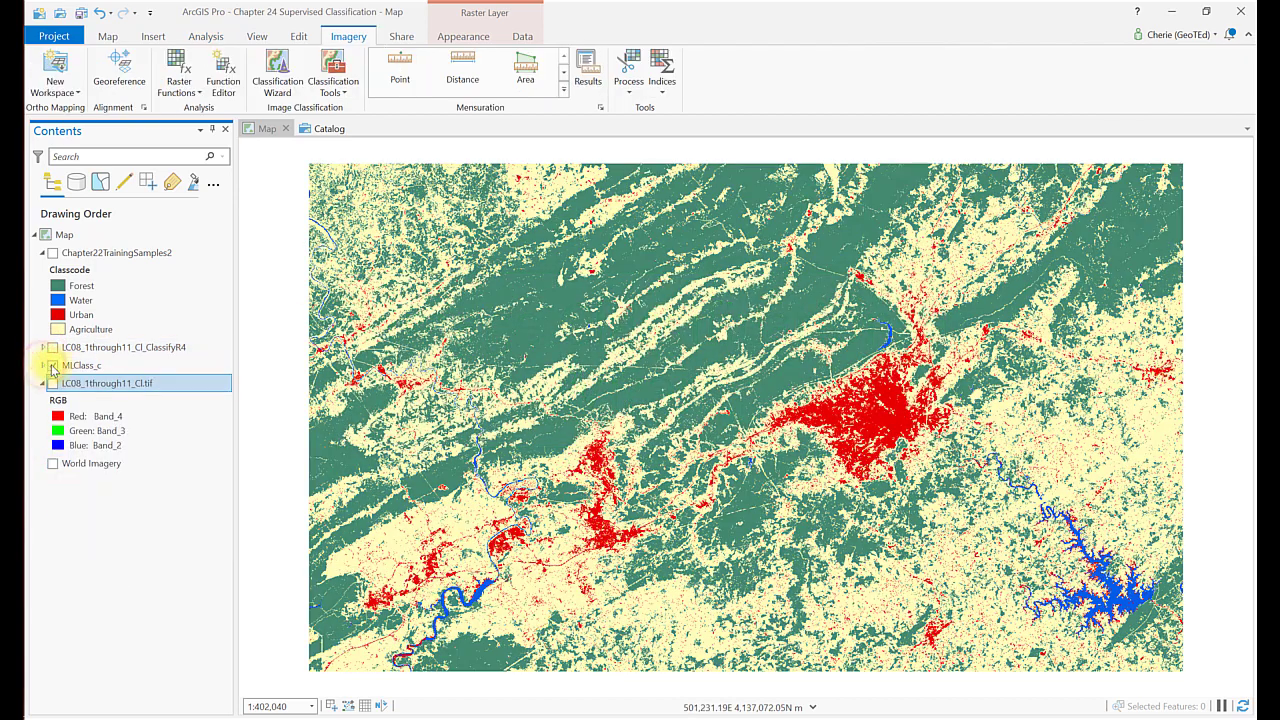
{"action": "left_click", "coordinate": [52, 366]}
{"action": "left_click", "coordinate": [52, 383]}
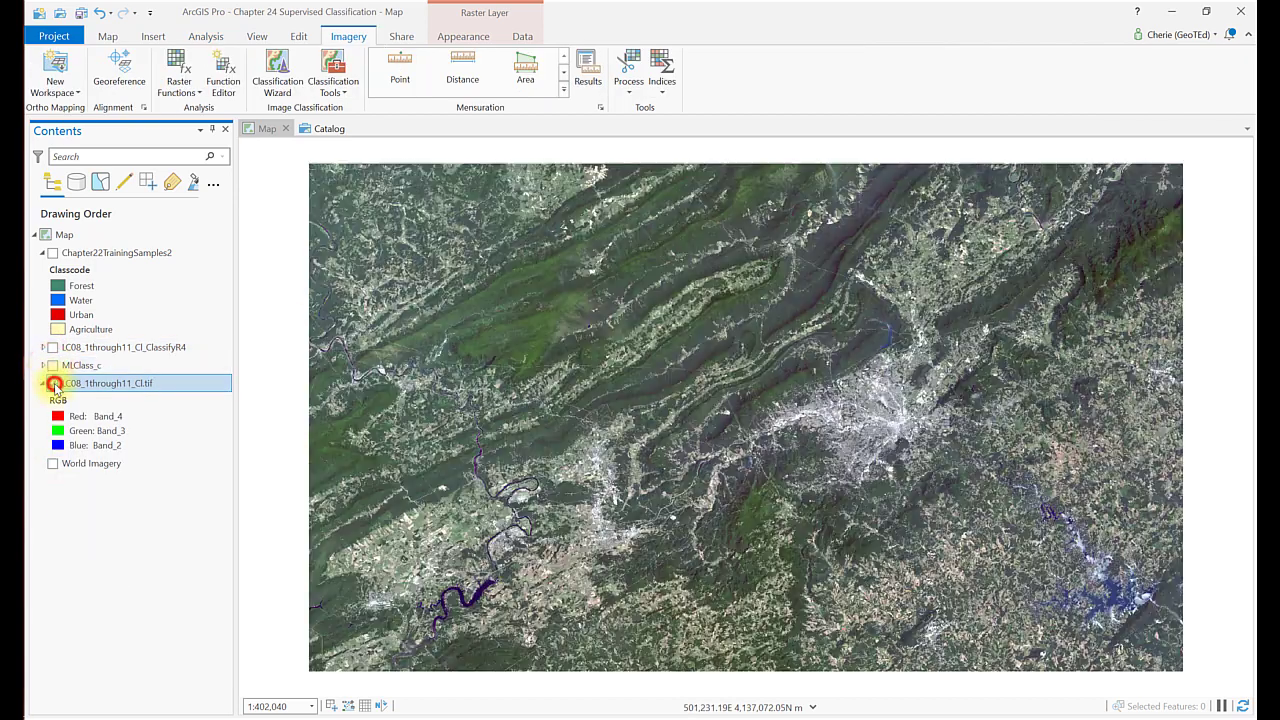
- Start the Image Classification Wizard with pixel-based classification
{"action": "left_click", "coordinate": [278, 80]}
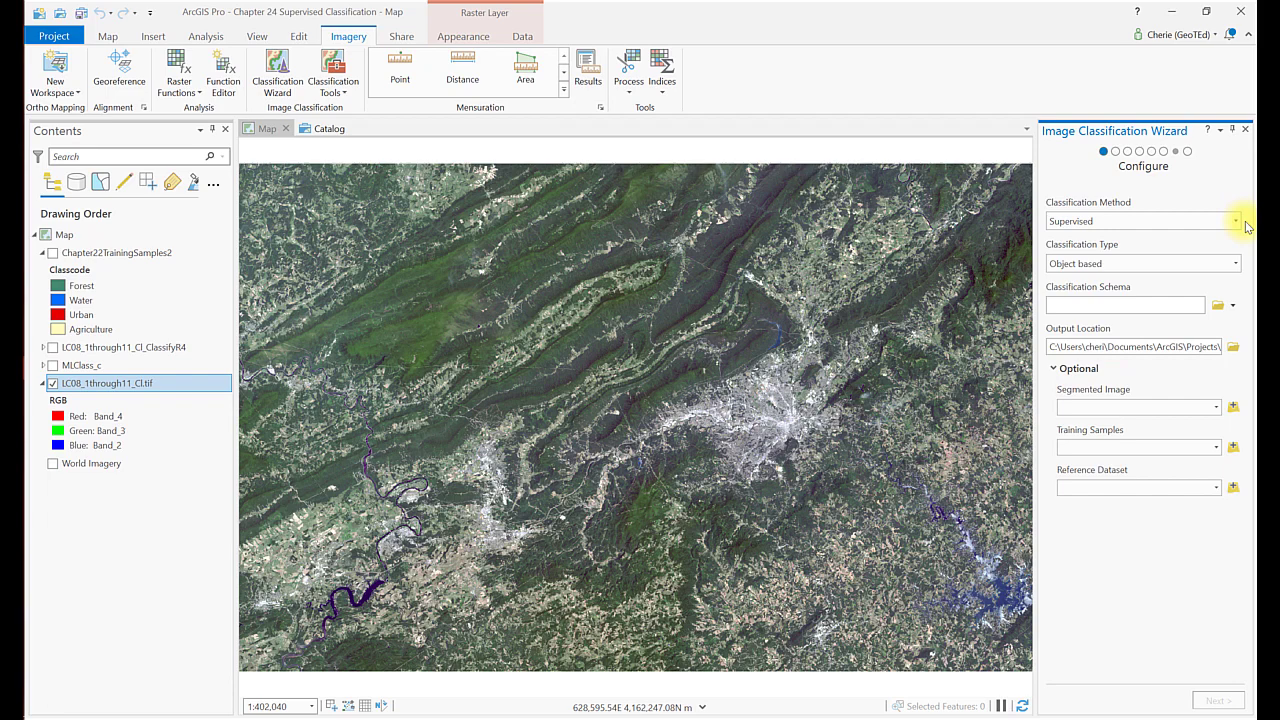
{"action": "left_click", "coordinate": [1236, 265]}
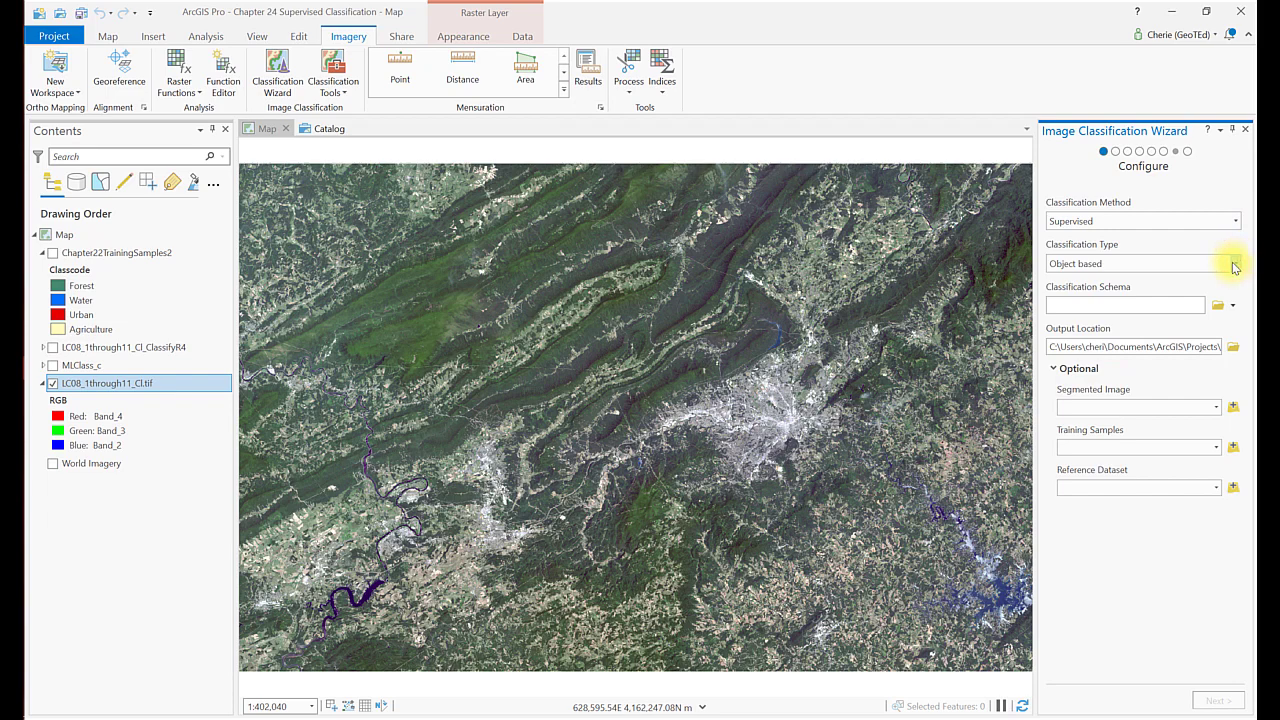
{"action": "left_click", "coordinate": [1236, 265]}
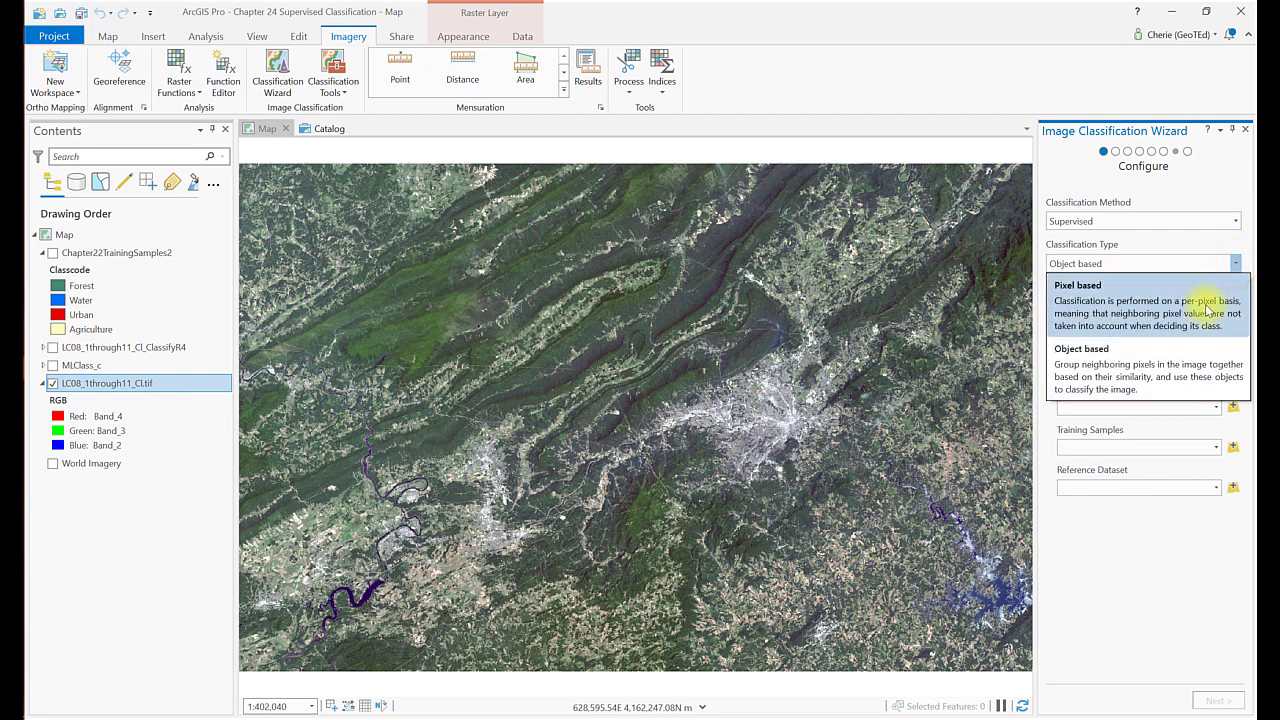
{"action": "left_click", "coordinate": [1203, 302]}
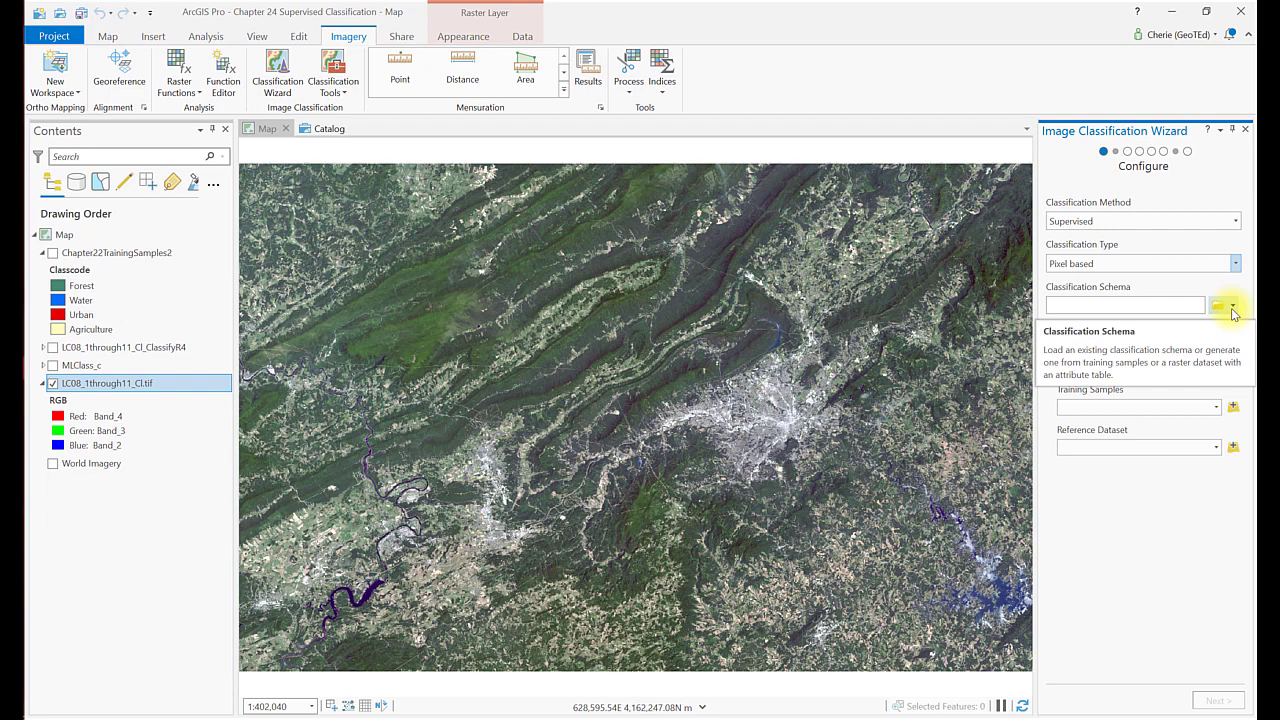
- Load Chapter22Schema.ecs as the classification schema
{"action": "left_click", "coordinate": [1234, 306]}
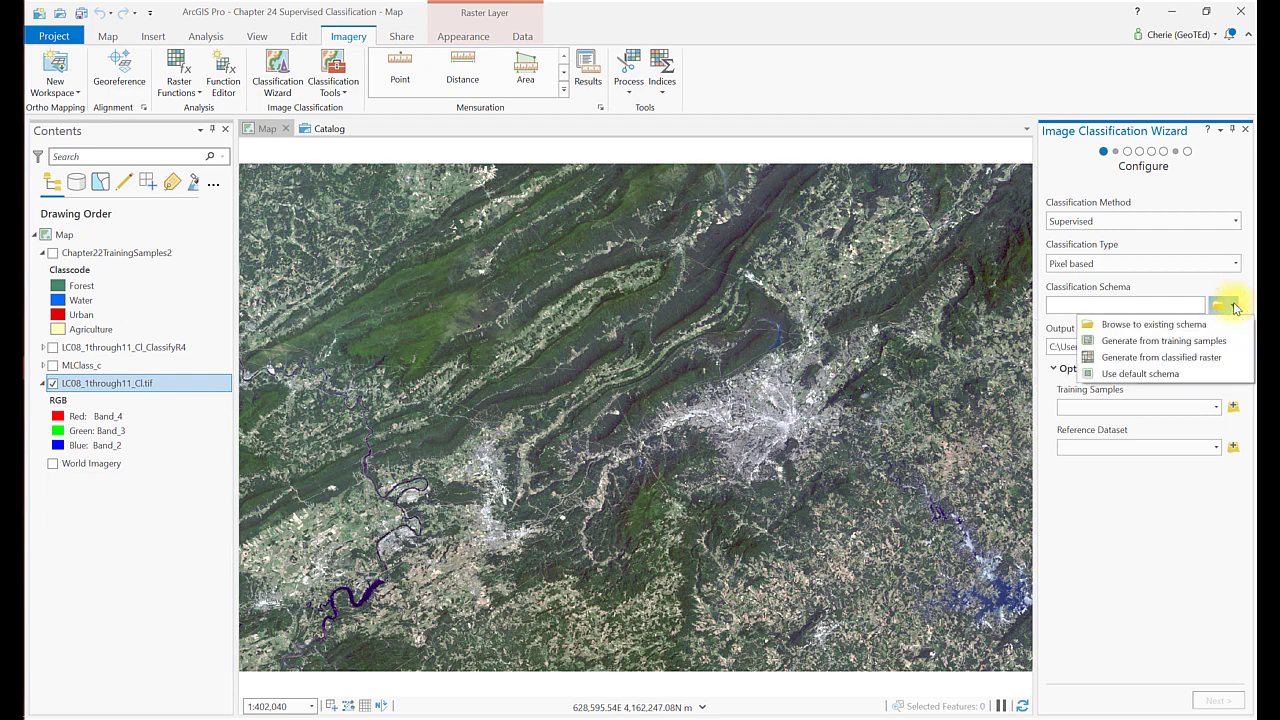
{"action": "left_click", "coordinate": [1172, 324]}
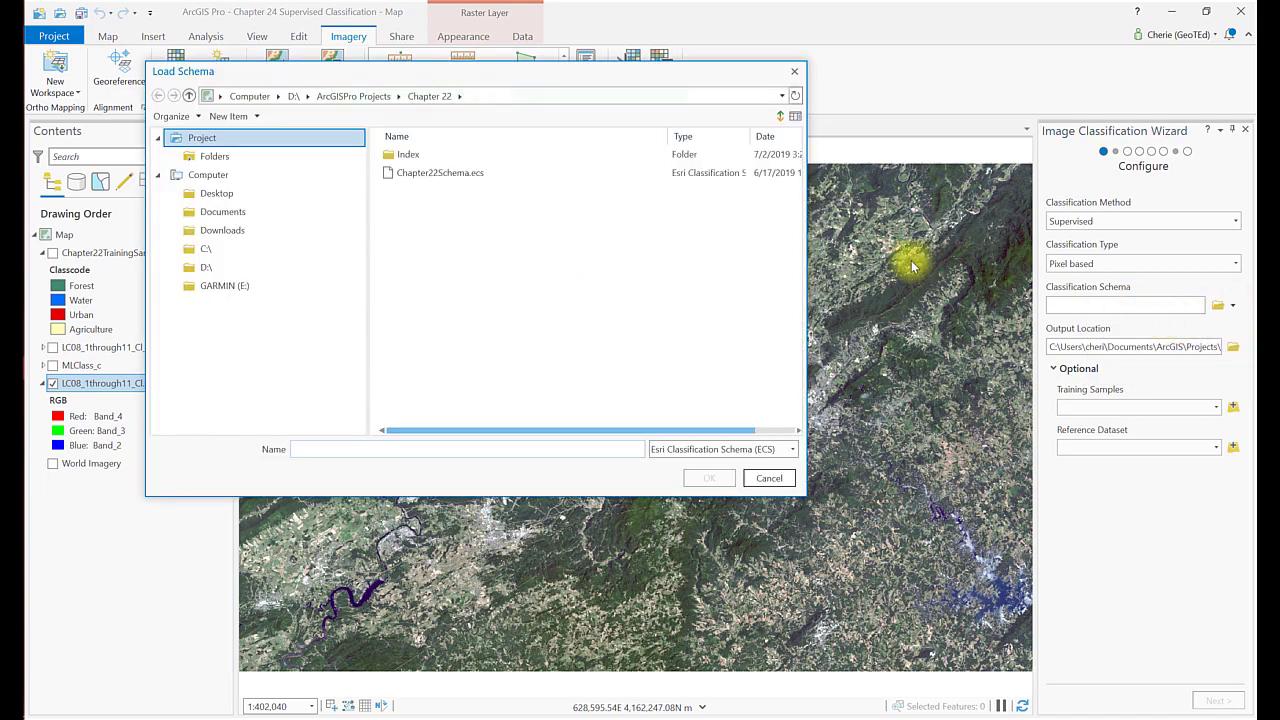
{"action": "left_click", "coordinate": [461, 174]}
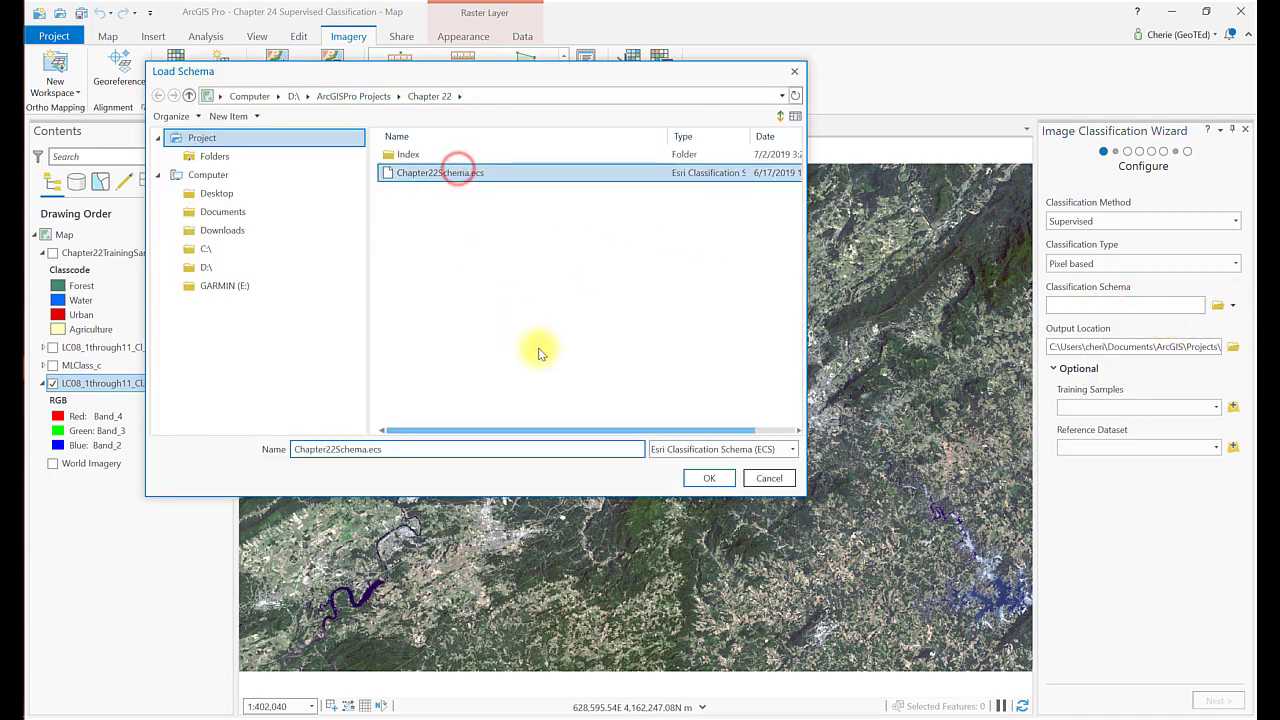
{"action": "left_click", "coordinate": [707, 479]}
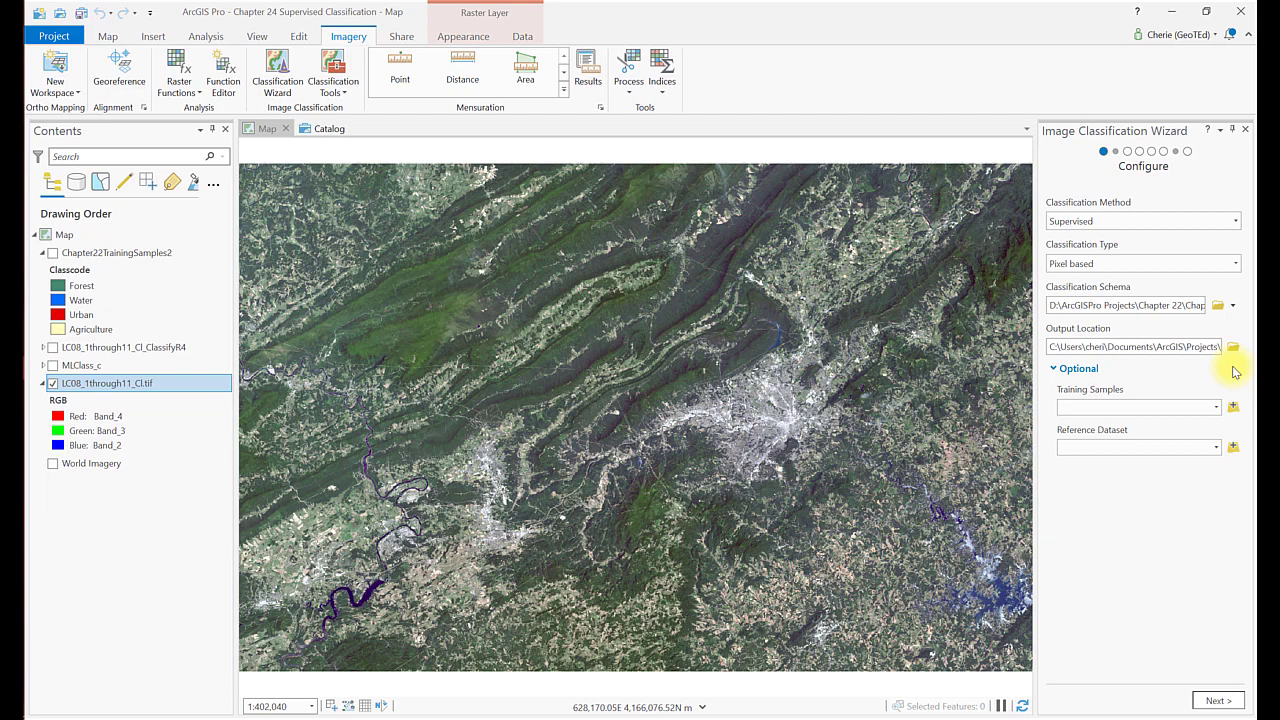
- Use Chapter22TrainingSamples2 as training samples and advance to classifier training
{"action": "left_click", "coordinate": [1216, 407]}
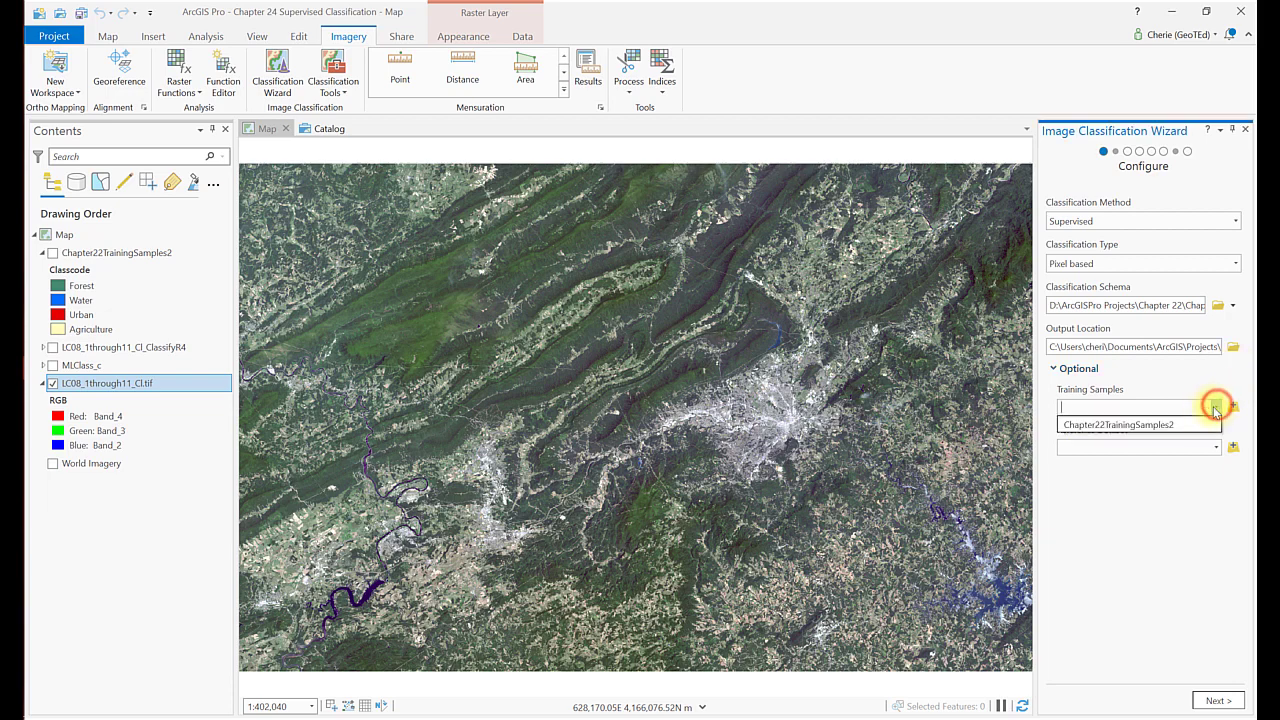
{"action": "left_click", "coordinate": [1194, 424]}
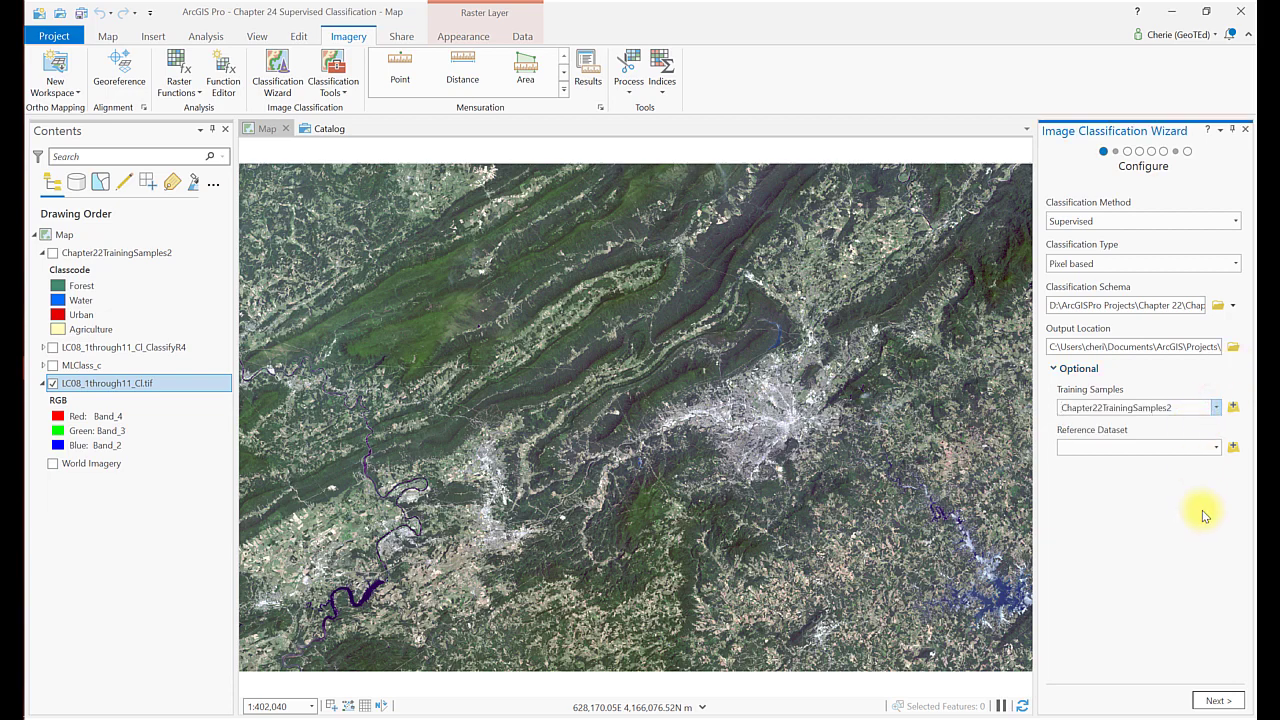
{"action": "left_click", "coordinate": [1228, 701]}
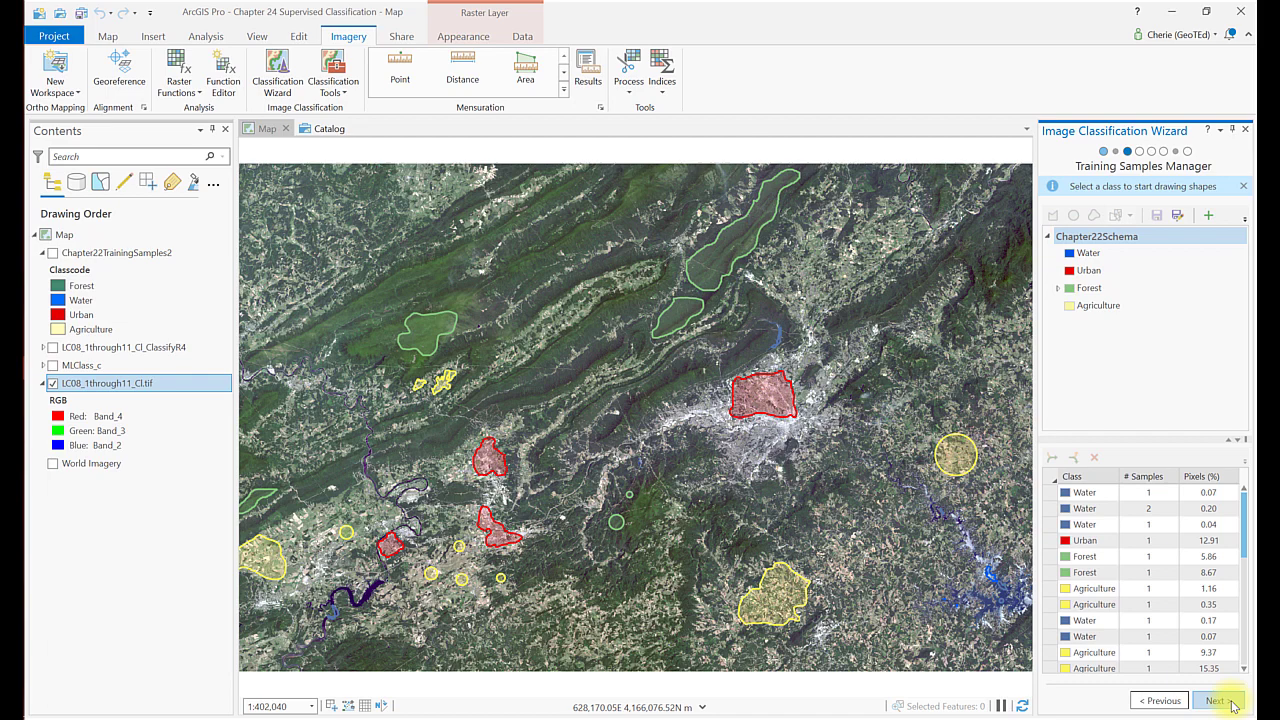
{"action": "left_click", "coordinate": [1214, 701]}
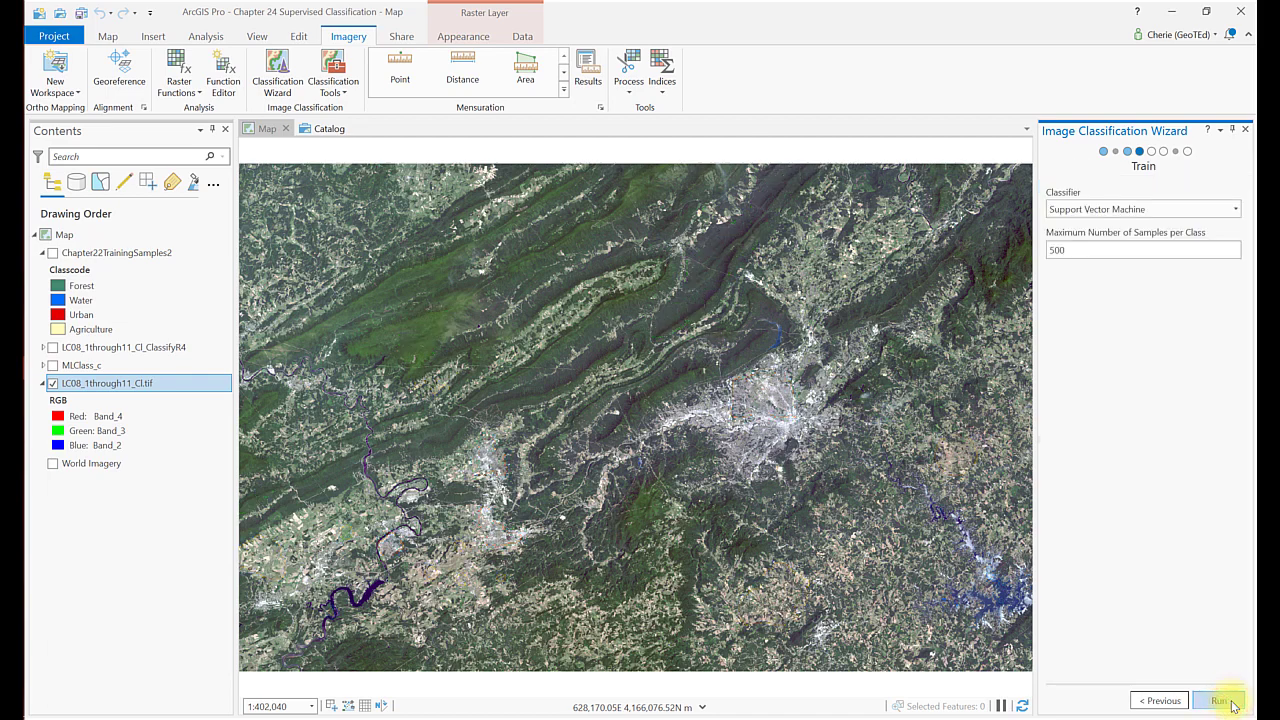
- Train a Support Vector Machine classifier and preview the classification
{"action": "left_click", "coordinate": [1236, 210]}
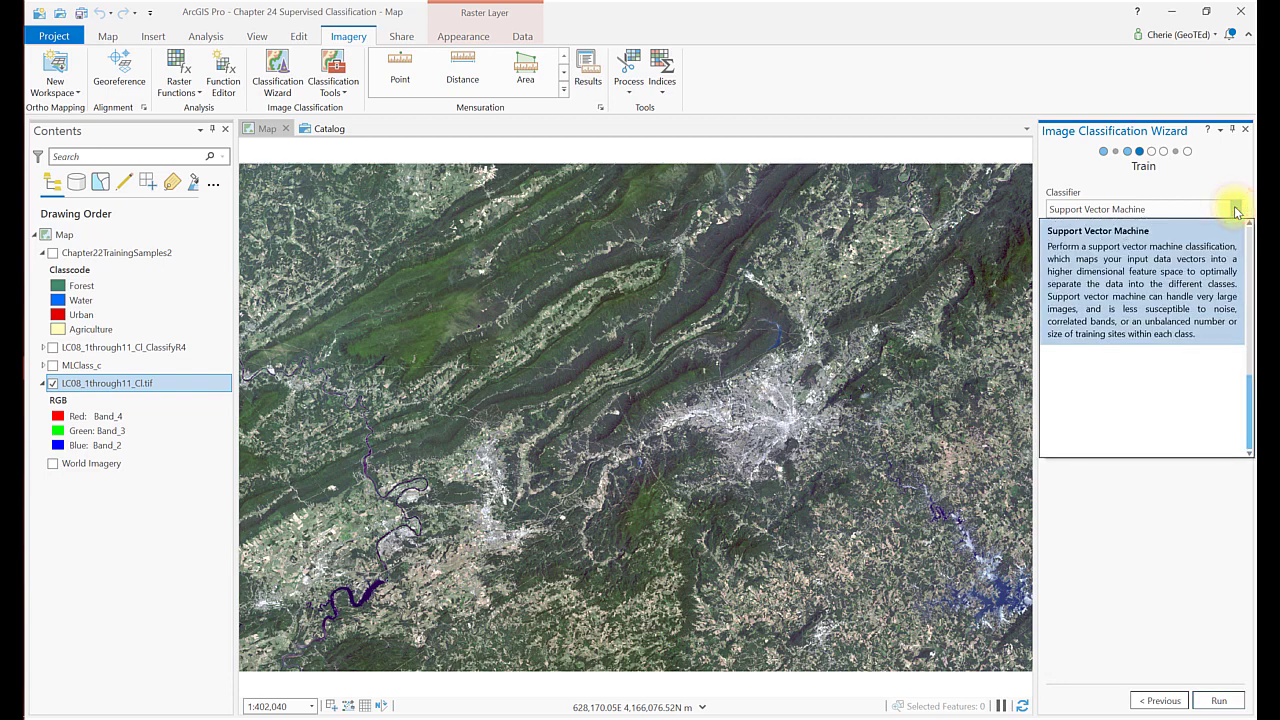
{"action": "left_click", "coordinate": [1191, 284]}
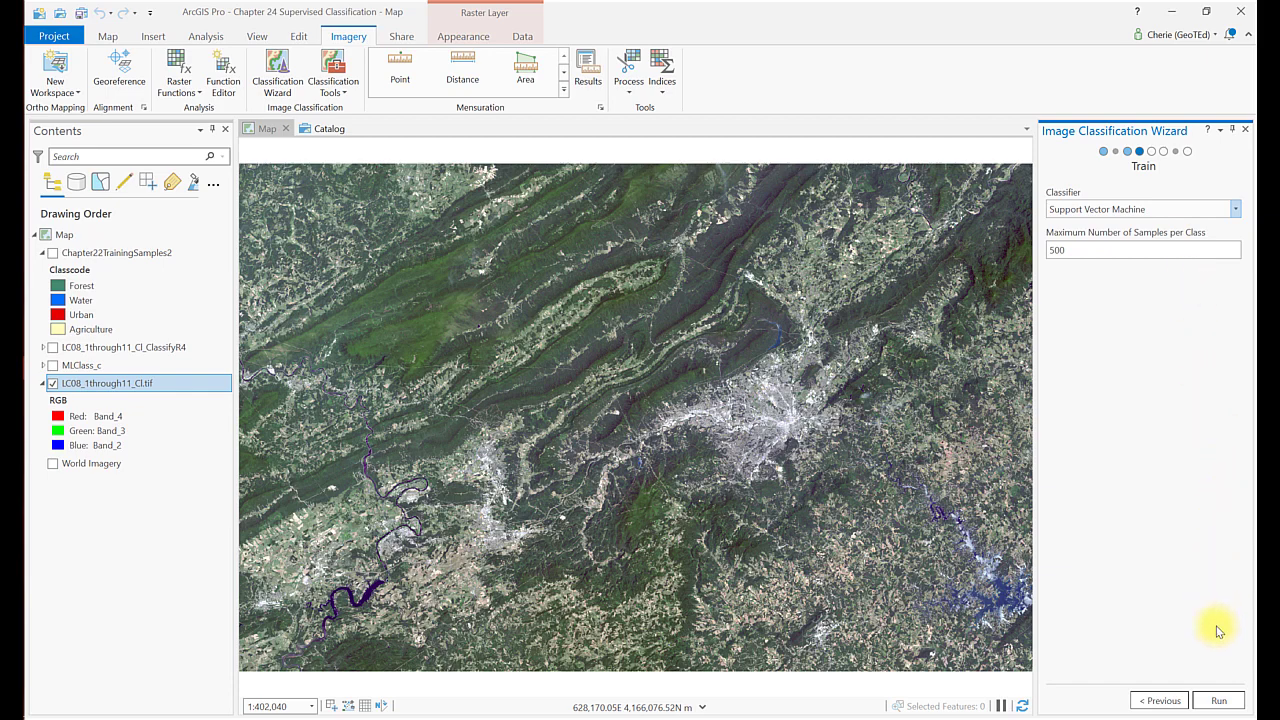
{"action": "left_click", "coordinate": [1218, 702]}
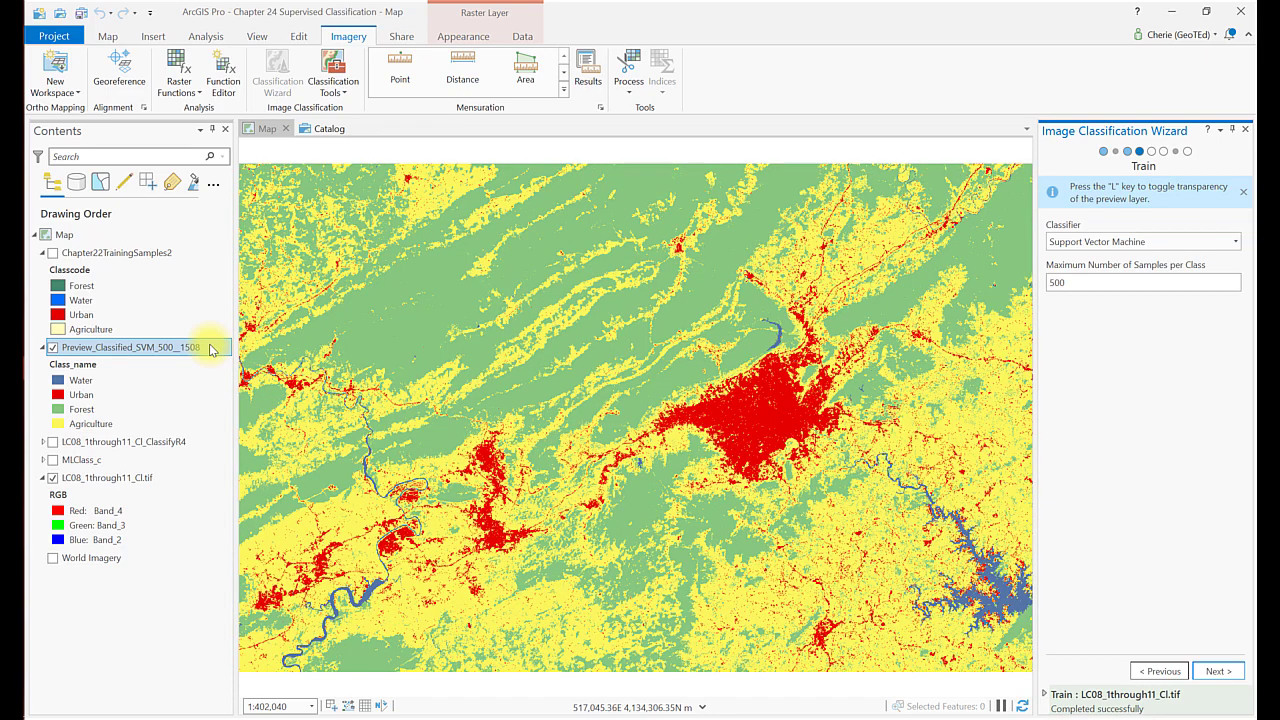
- Exit the Image Classification Wizard without saving progress, leaving Preview_Classified_SVM_500_1508 on the map
{"action": "right_click", "coordinate": [210, 349]}
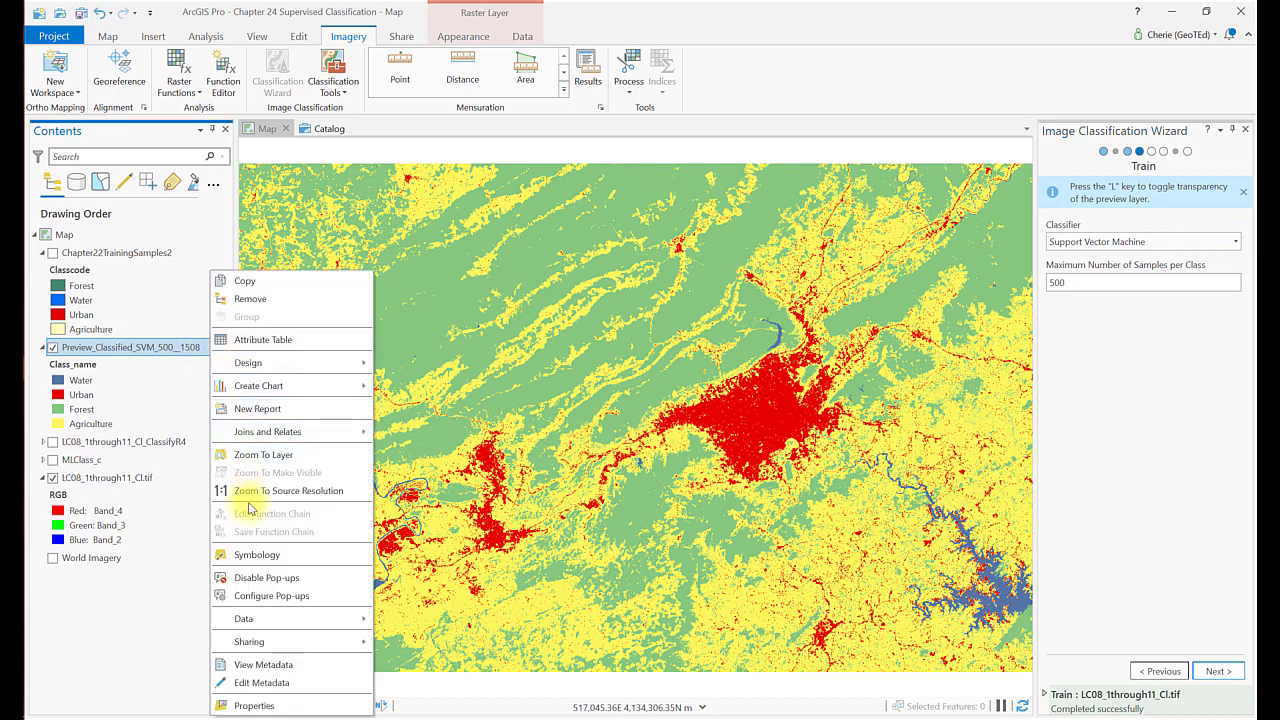
{"action": "mouse_move", "coordinate": [271, 625]}
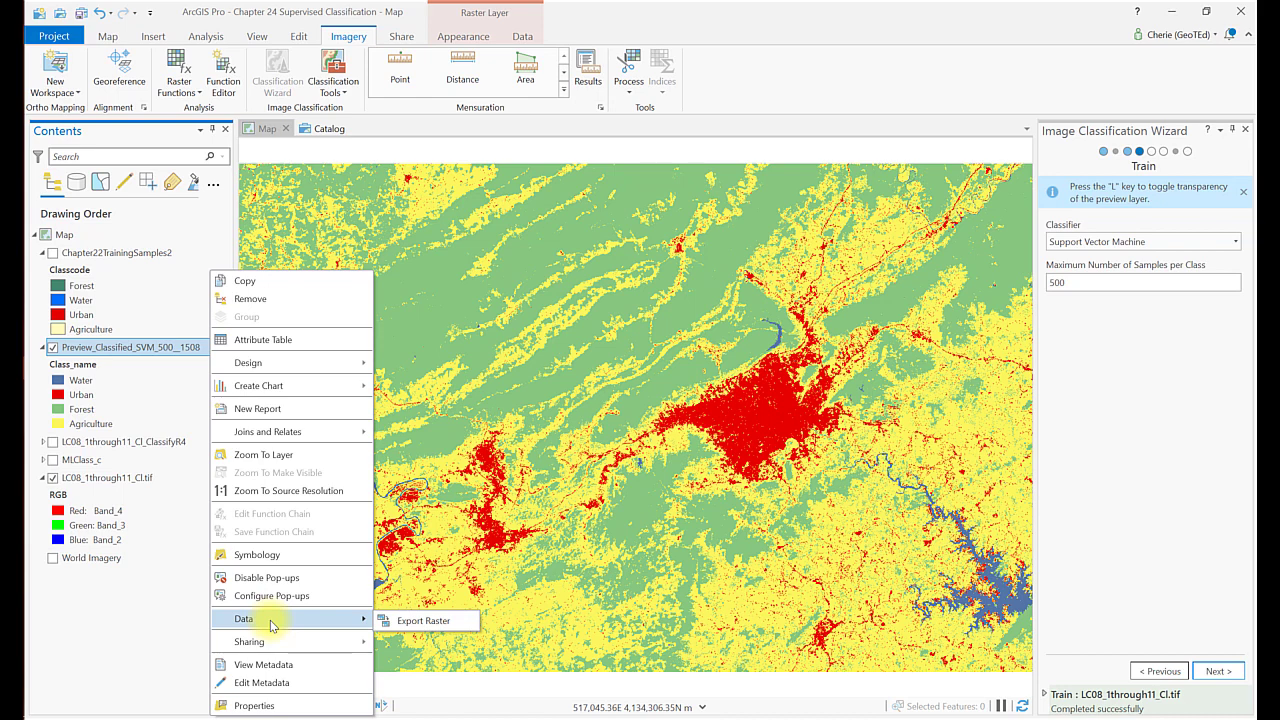
{"action": "left_click", "coordinate": [182, 620]}
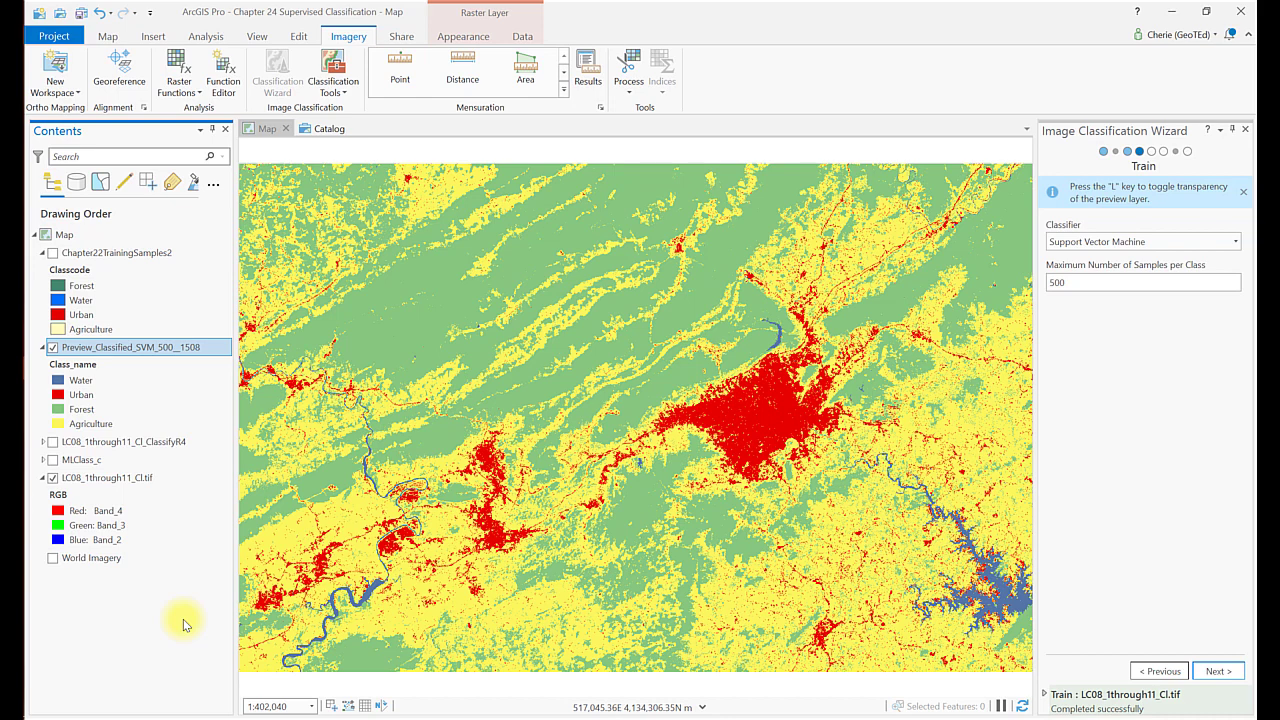
{"action": "left_click", "coordinate": [1246, 130]}
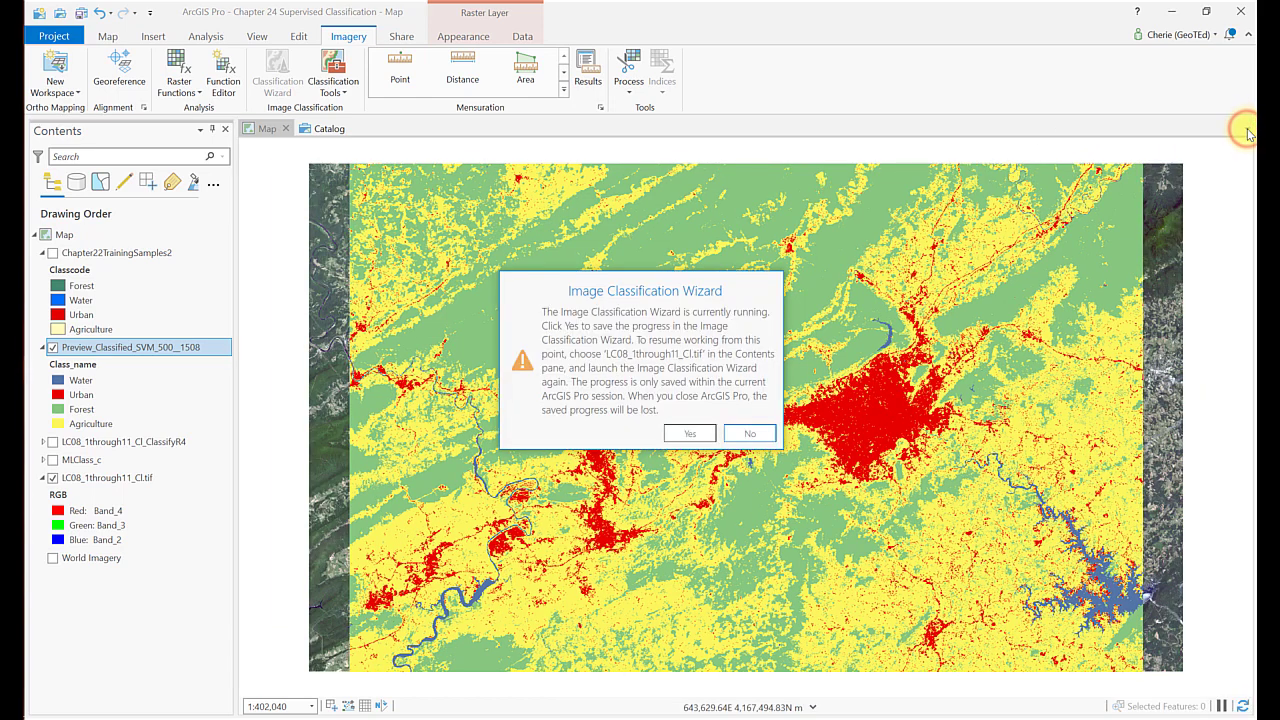
{"action": "left_click", "coordinate": [758, 436]}
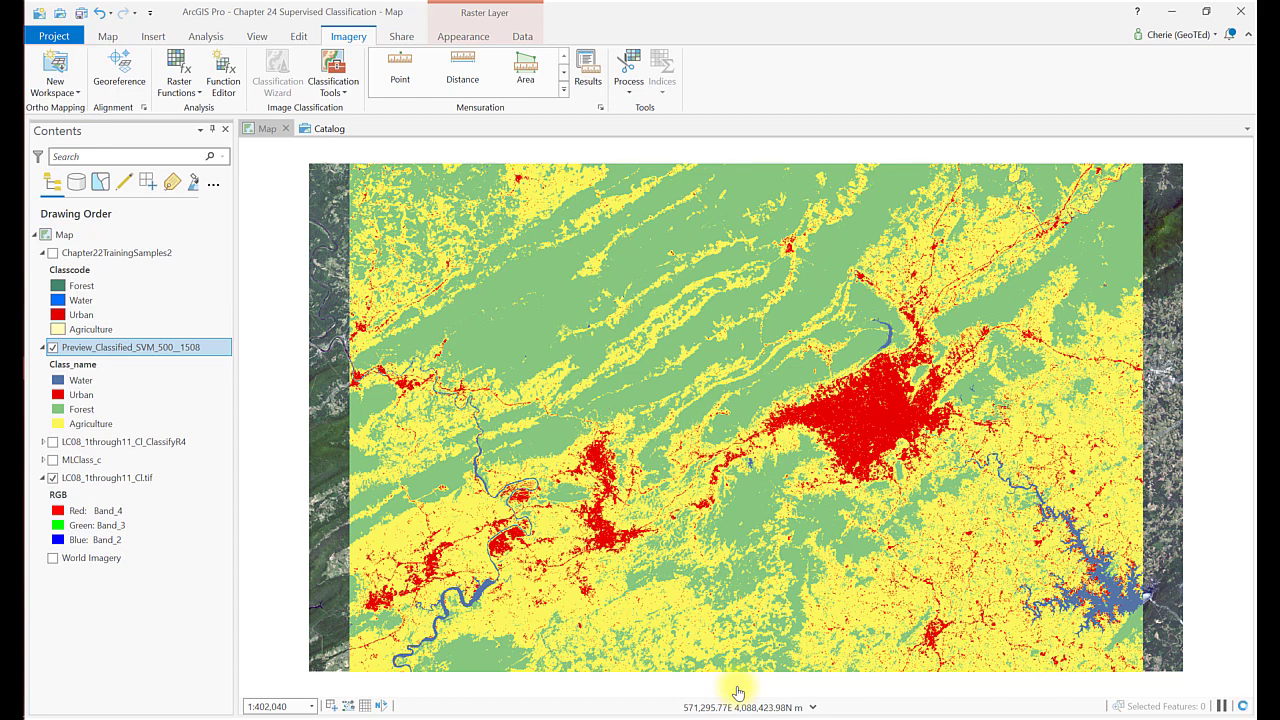
- Find and open the Cell Statistics tool in the Geoprocessing pane
{"action": "double_click", "coordinate": [216, 37]}
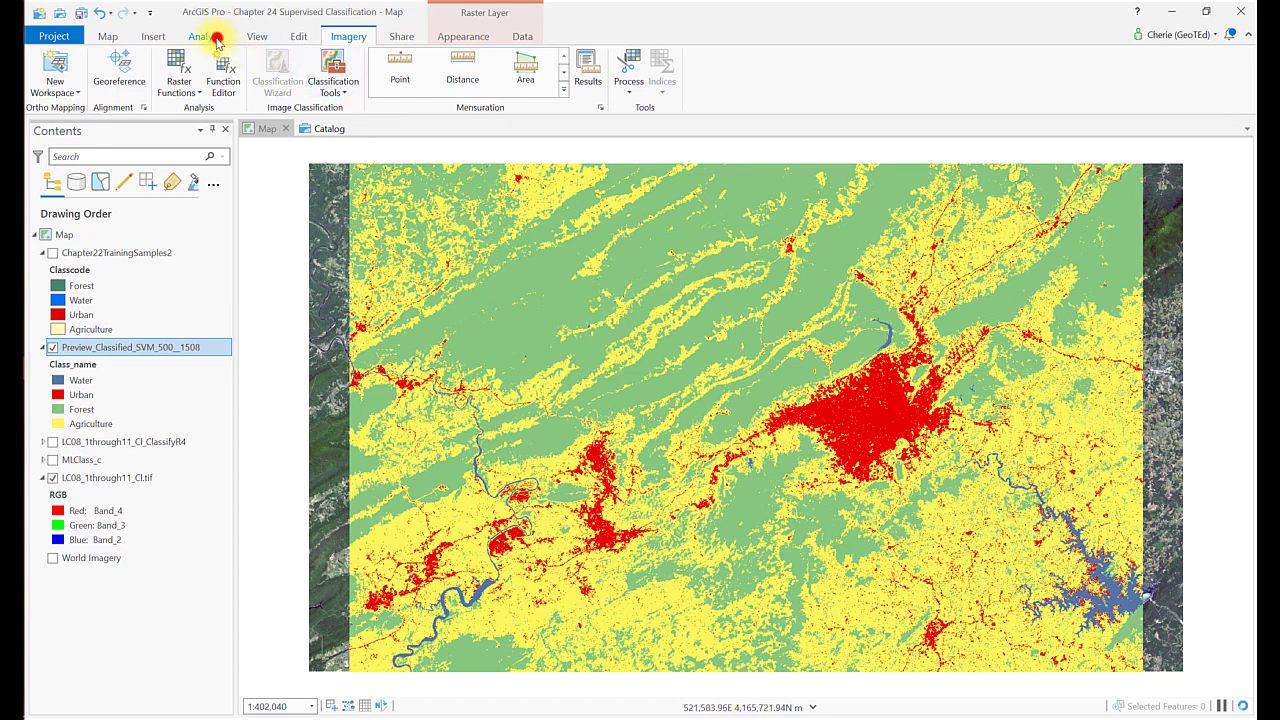
{"action": "double_click", "coordinate": [216, 37]}
{"action": "left_click", "coordinate": [221, 68]}
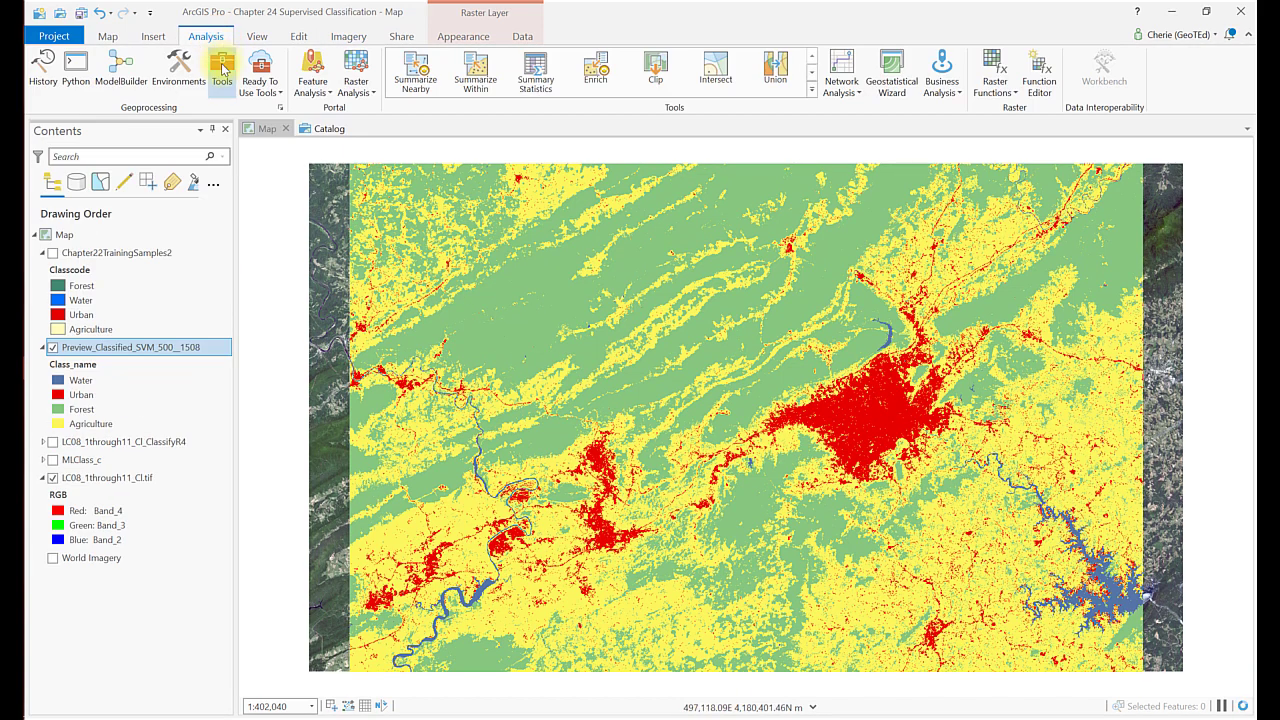
{"action": "left_click", "coordinate": [1010, 156]}
{"action": "type", "text": "classify raster"}
{"action": "triple_click", "coordinate": [1046, 160]}
{"action": "type", "text": "cell st"}
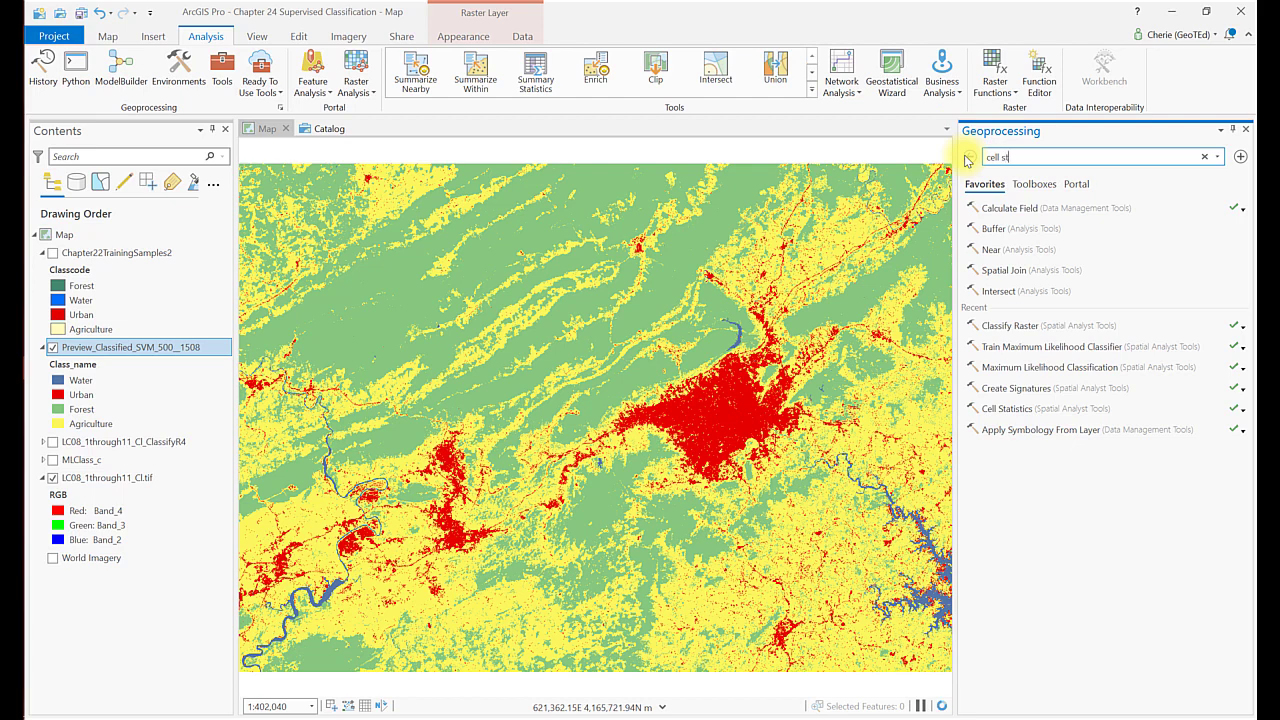
{"action": "type", "text": "atistics"}
{"action": "left_click", "coordinate": [1137, 277]}
- Run Cell Statistics with Sum on the SVM preview raster, then view CellSta_afr3's attribute table
{"action": "left_click", "coordinate": [1221, 227]}
{"action": "left_click", "coordinate": [1184, 247]}
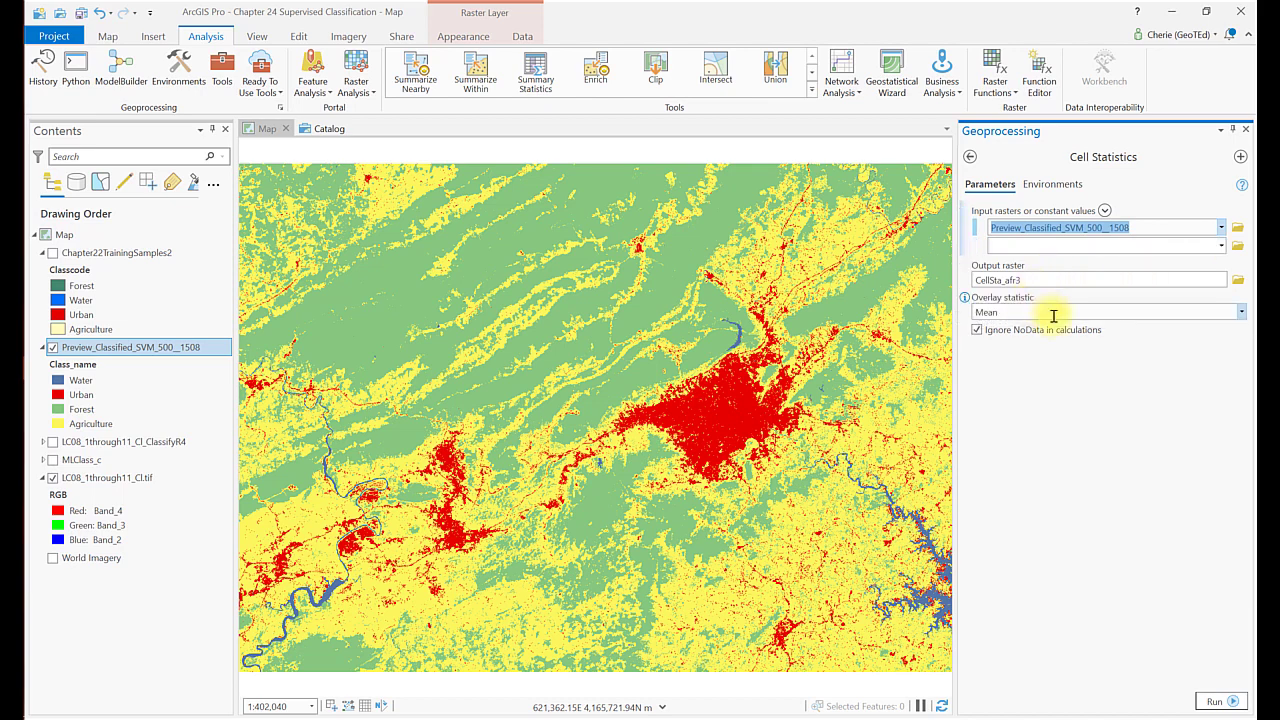
{"action": "left_click", "coordinate": [1241, 313]}
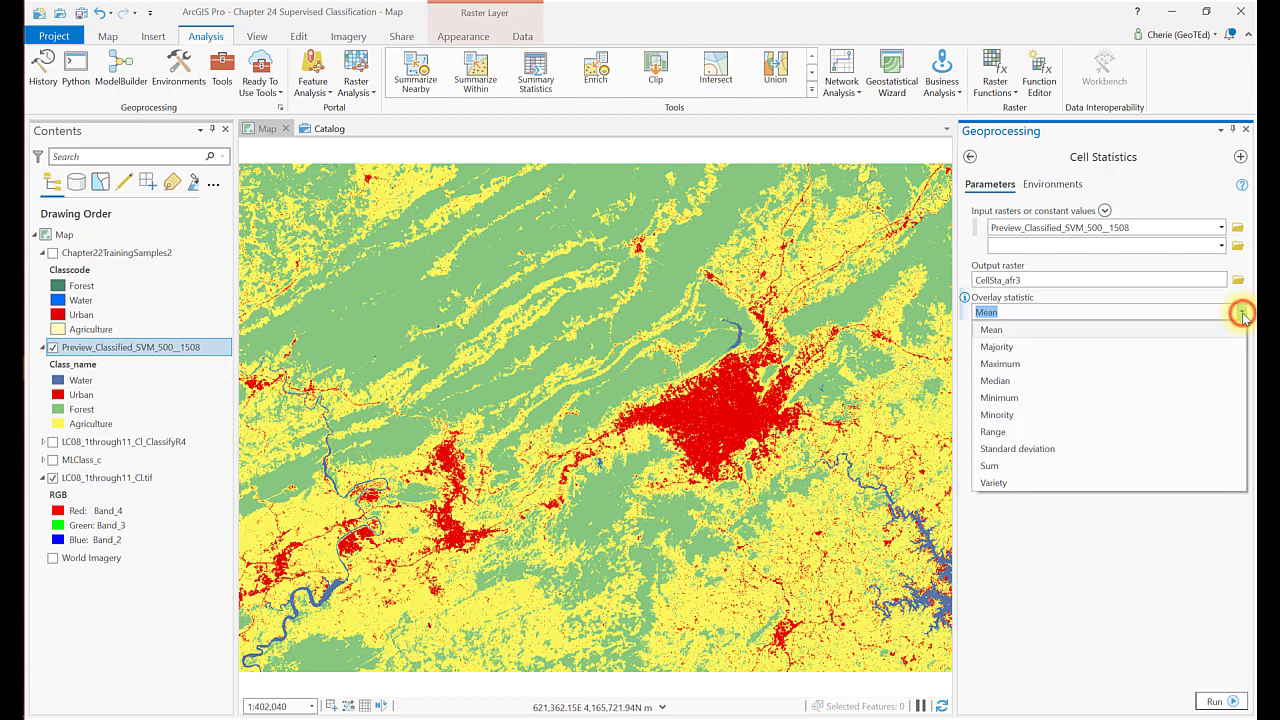
{"action": "left_click", "coordinate": [1081, 472]}
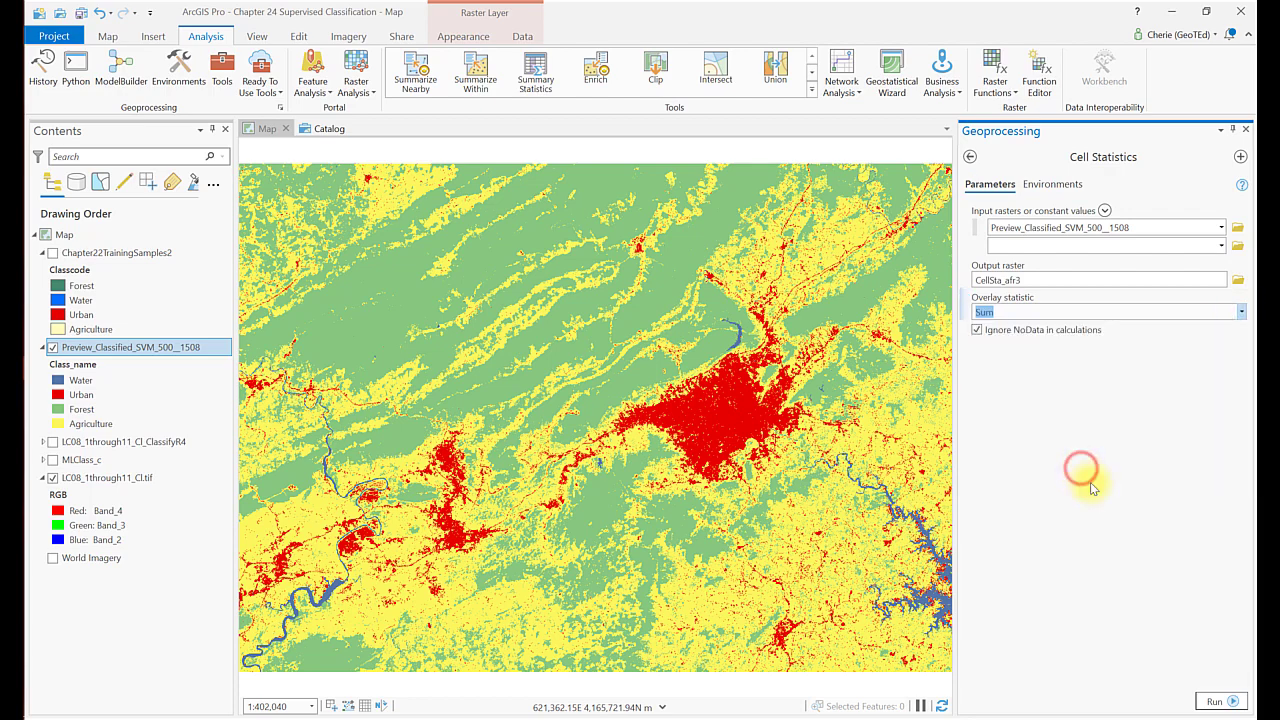
{"action": "left_click", "coordinate": [1218, 701]}
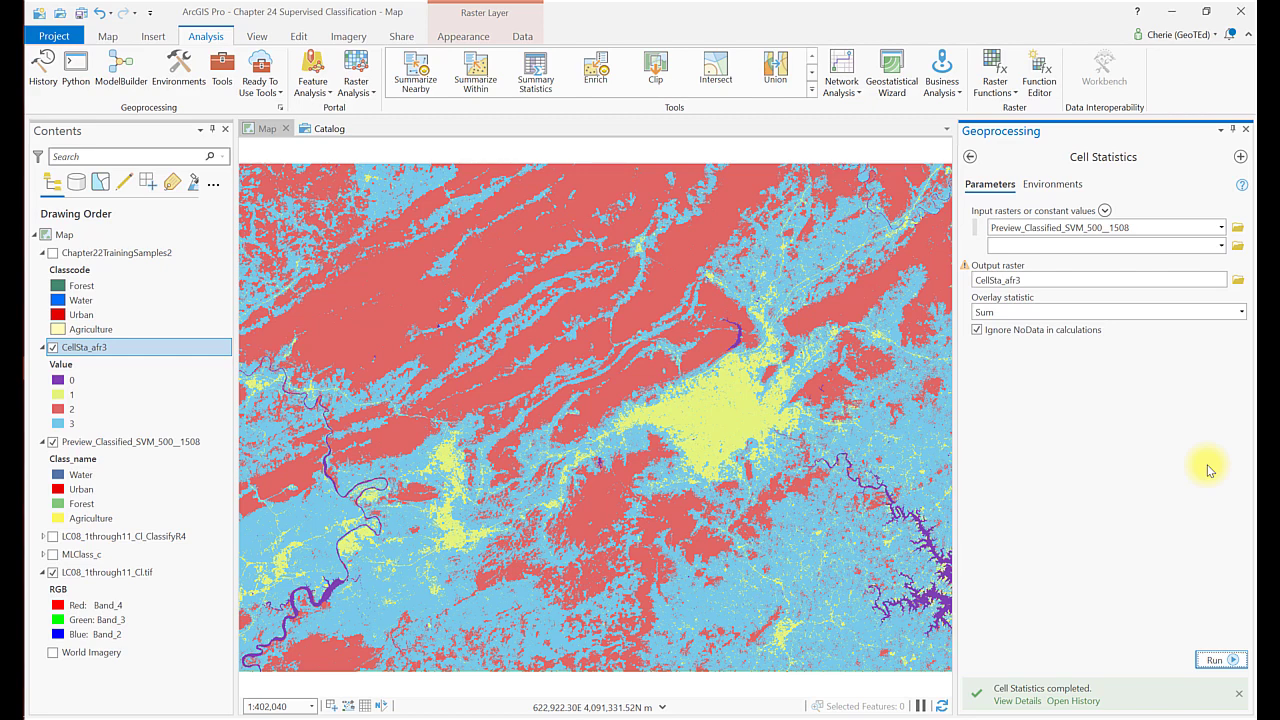
{"action": "right_click", "coordinate": [126, 347]}
{"action": "left_click", "coordinate": [140, 343]}
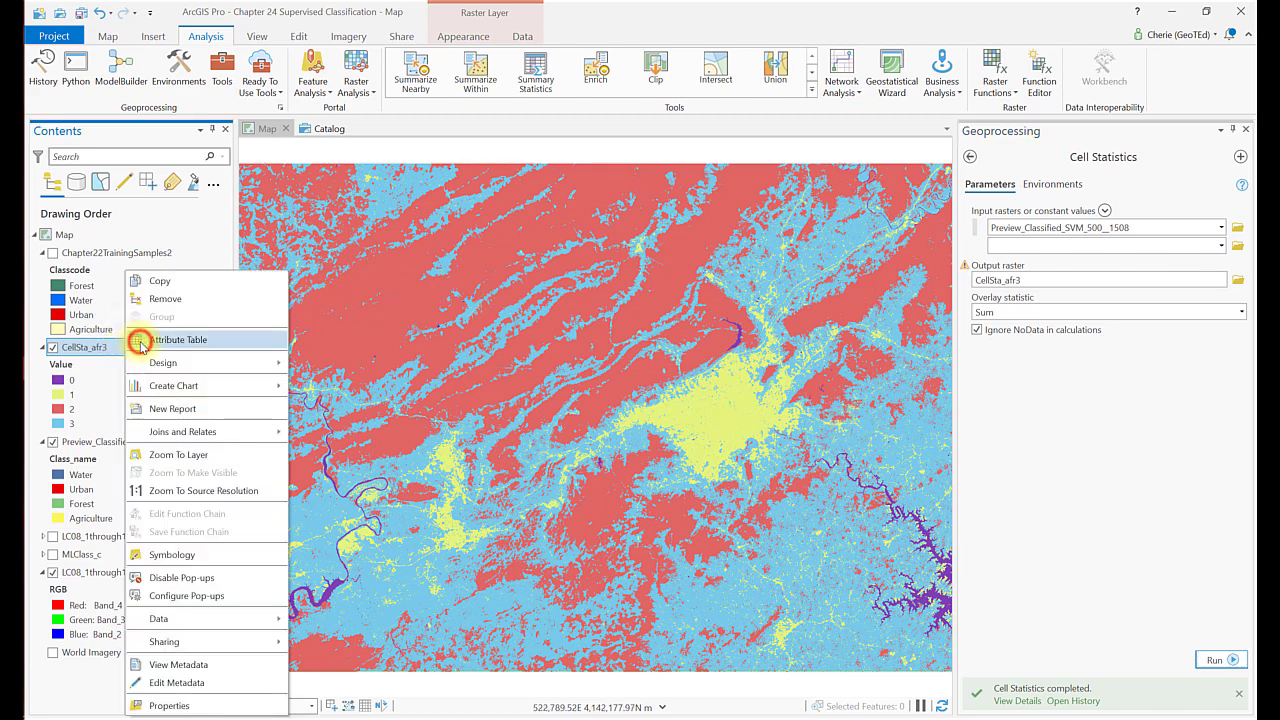